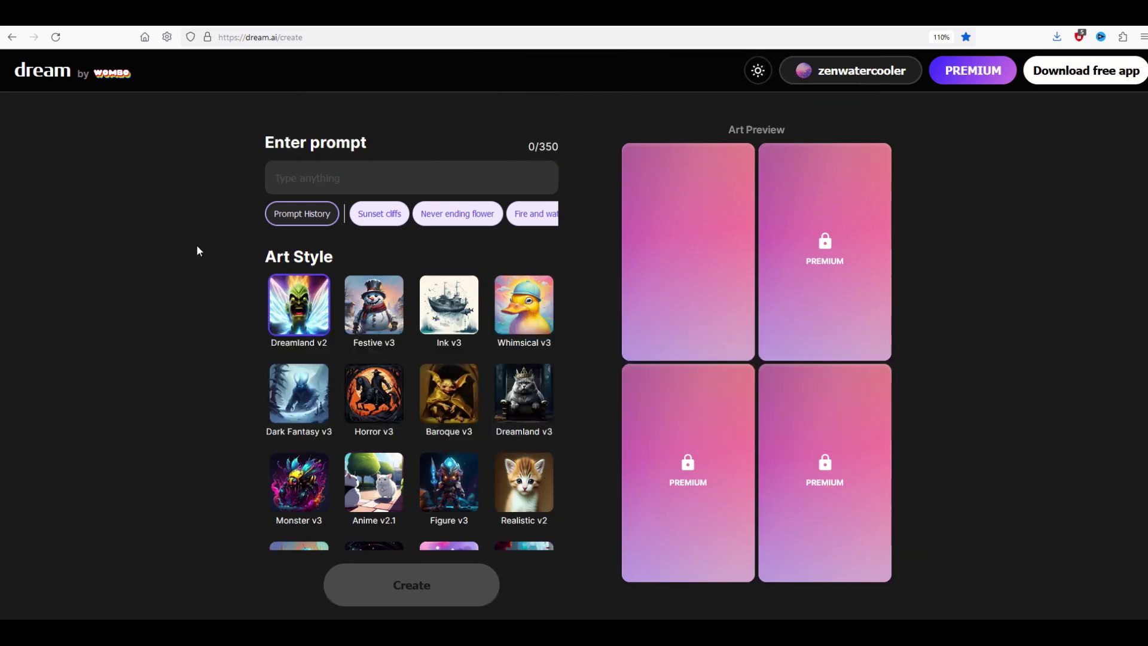
- Enter the prompt 'CUTE CAT WEARING A TOP HAT' and choose the Festive v3 art style
left_click(285, 179)
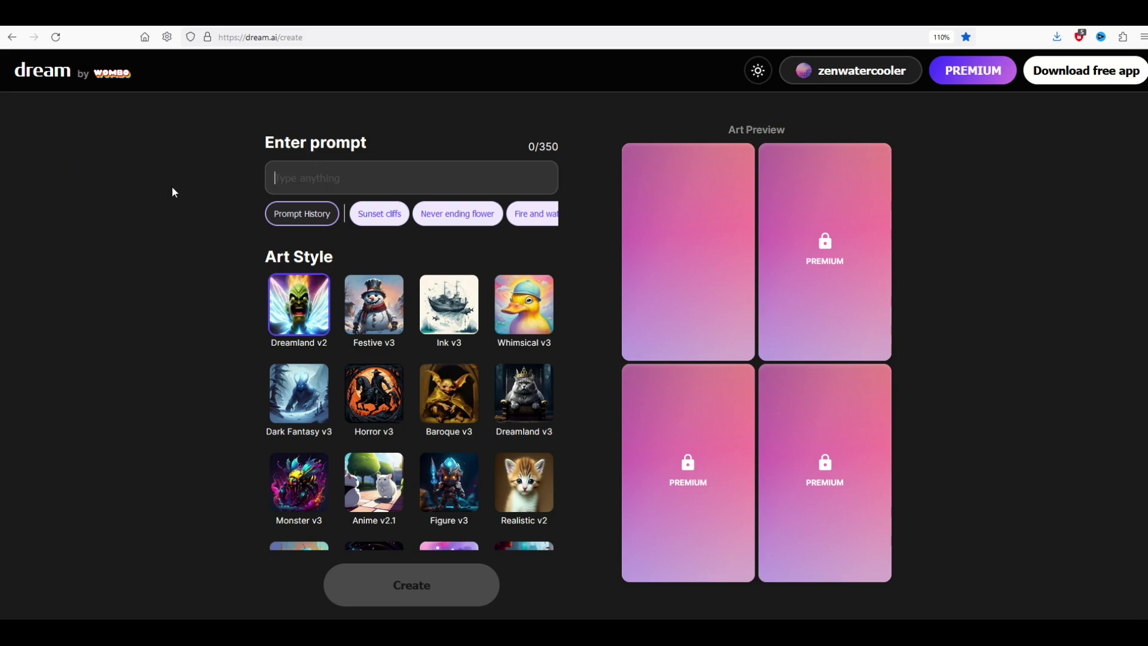
type("CUTE CAT WEARING A TO")
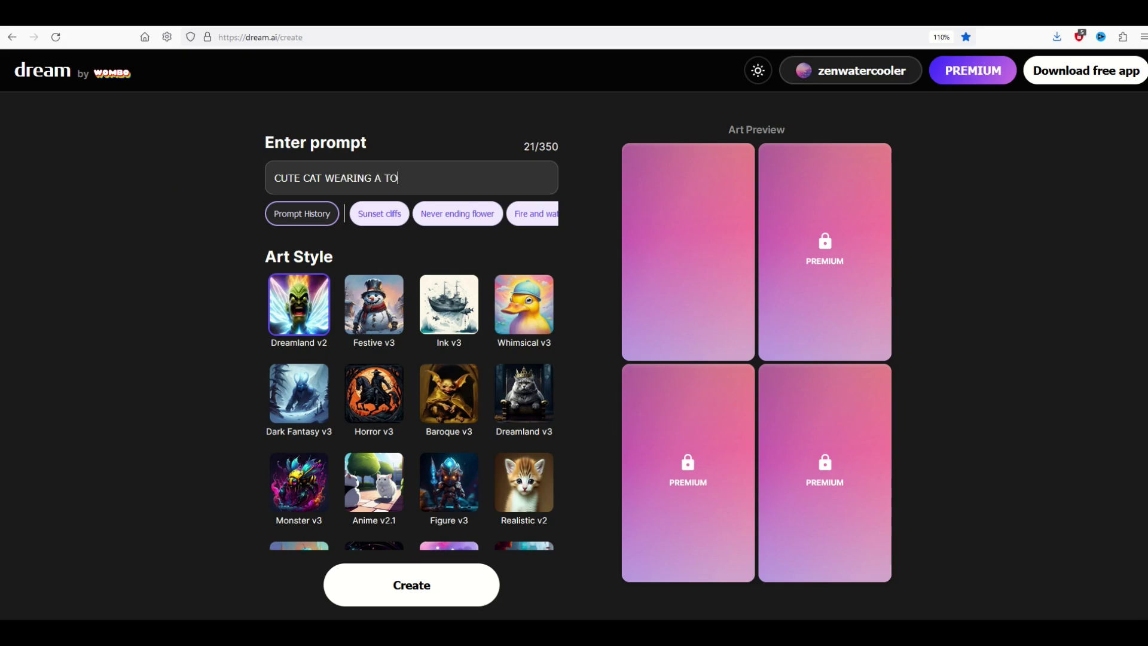
type("P HAT")
left_click(370, 317)
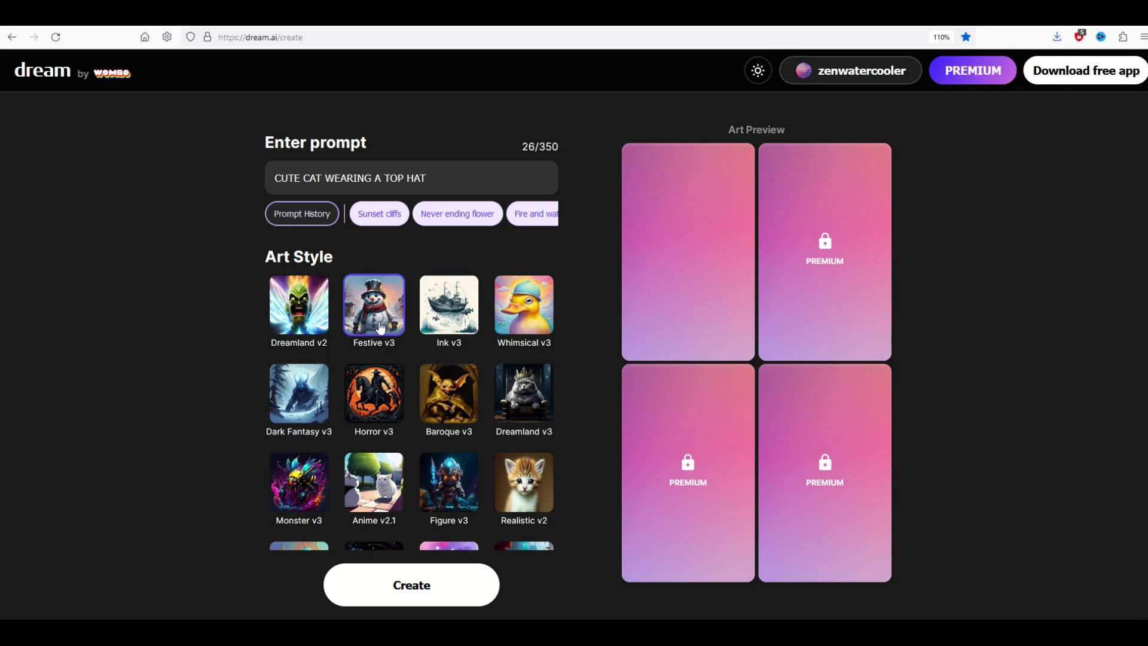
- Generate the Festive v3 top-hat cat artwork and view it enlarged
left_click(410, 584)
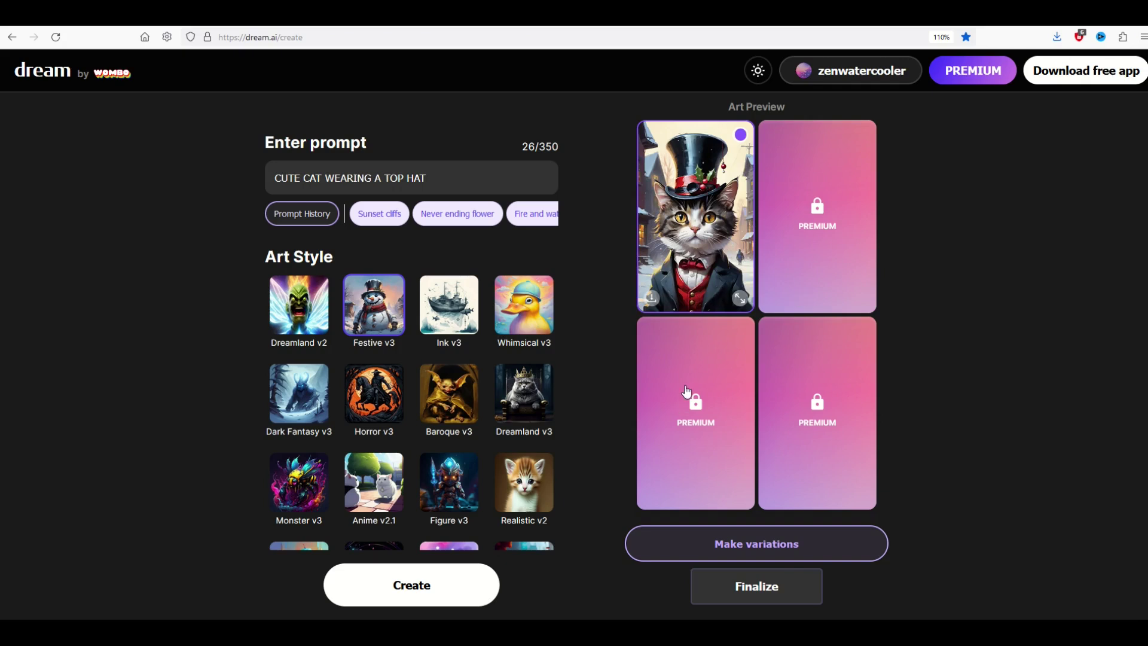
left_click(740, 298)
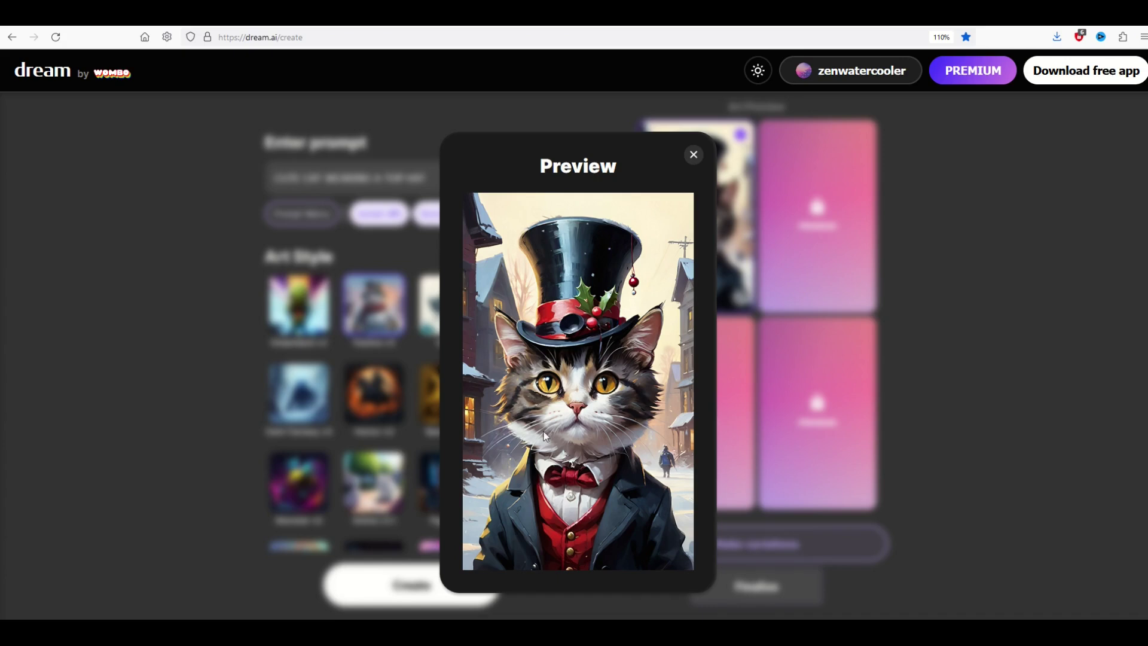
left_click(694, 154)
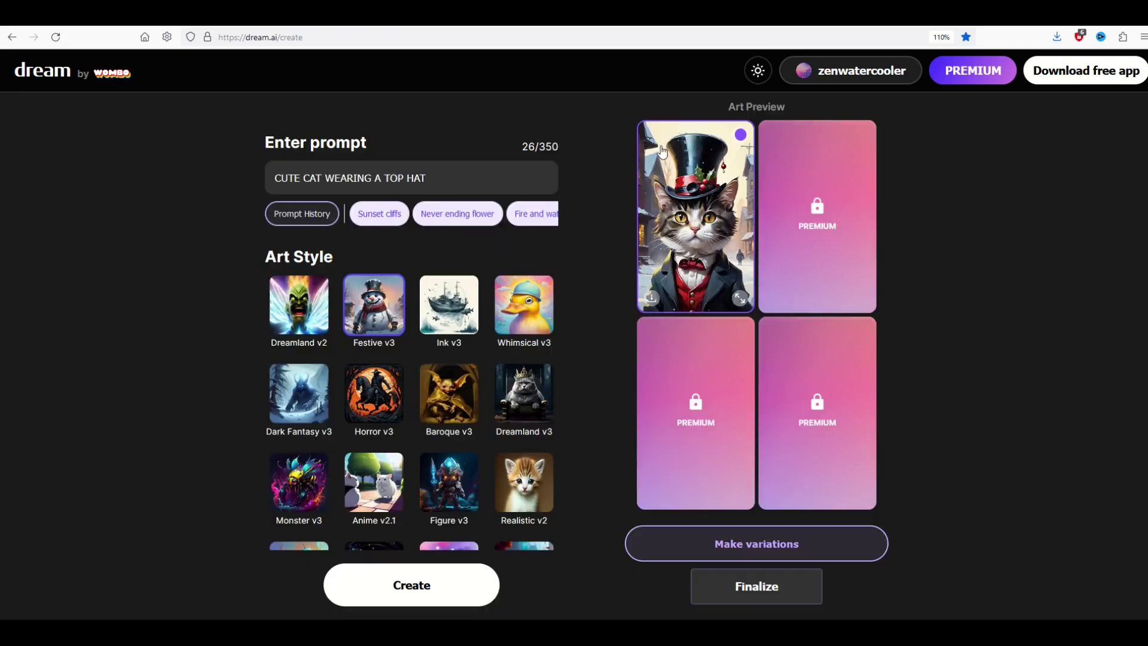
- Download the cat artwork and save it as a JPG file
left_click(652, 298)
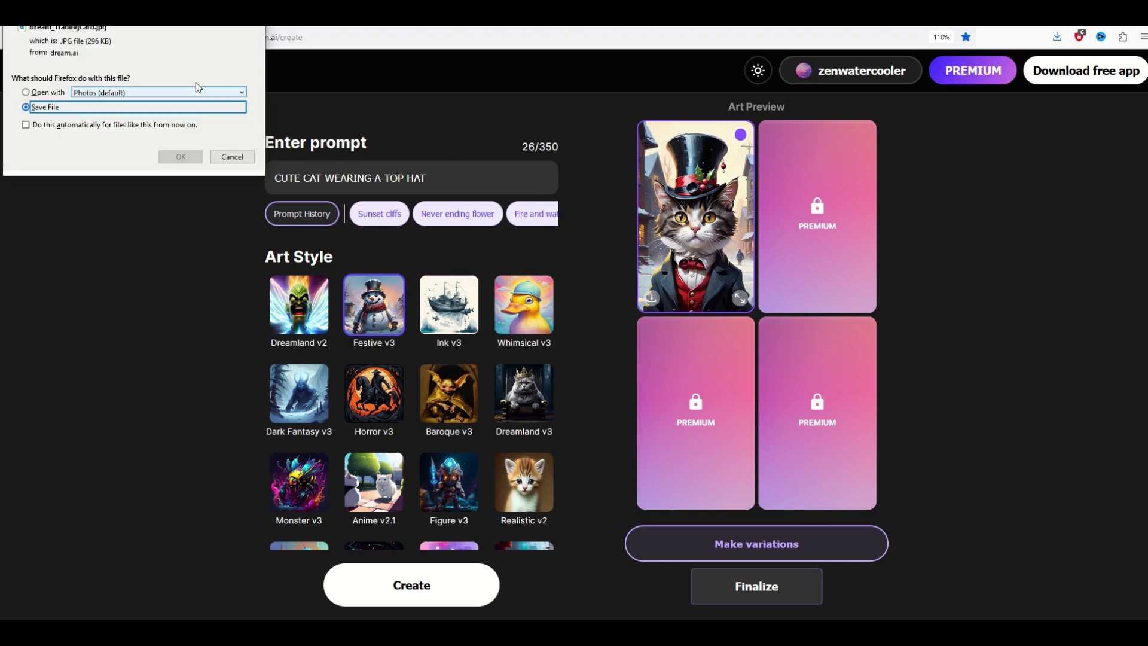
left_click_drag(129, 3, 538, 231)
left_click(588, 393)
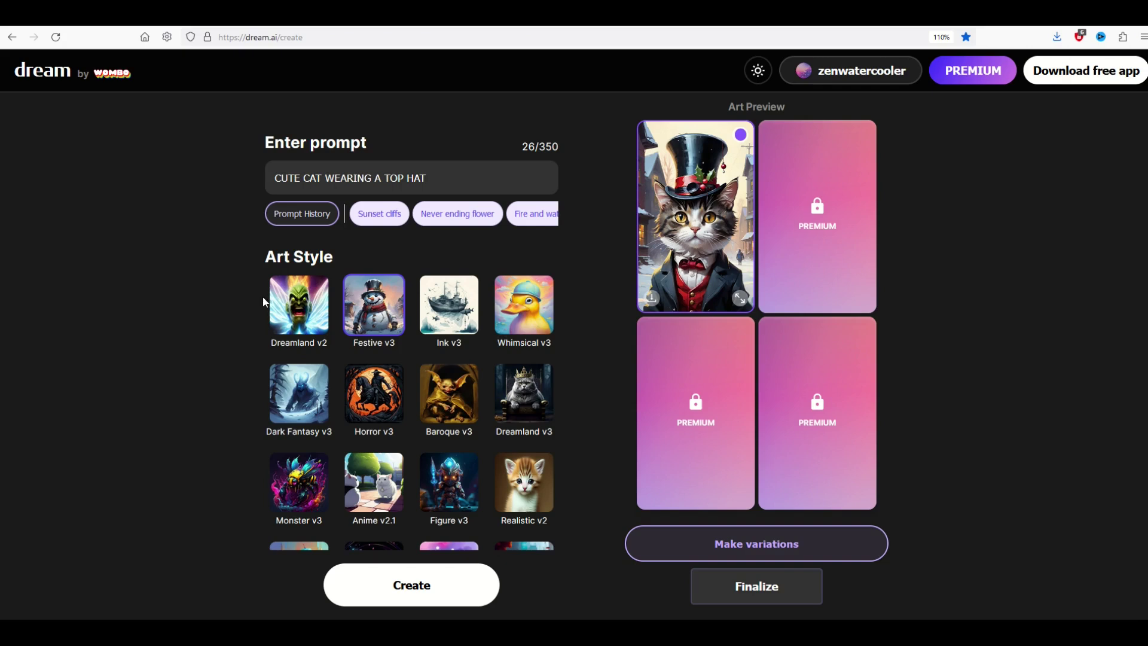
- Upload the white kitten photo as the Input Image and crop it to a portrait frame
scroll(377, 277, "down", 3)
scroll(476, 356, "down", 20)
scroll(482, 325, "down", 15)
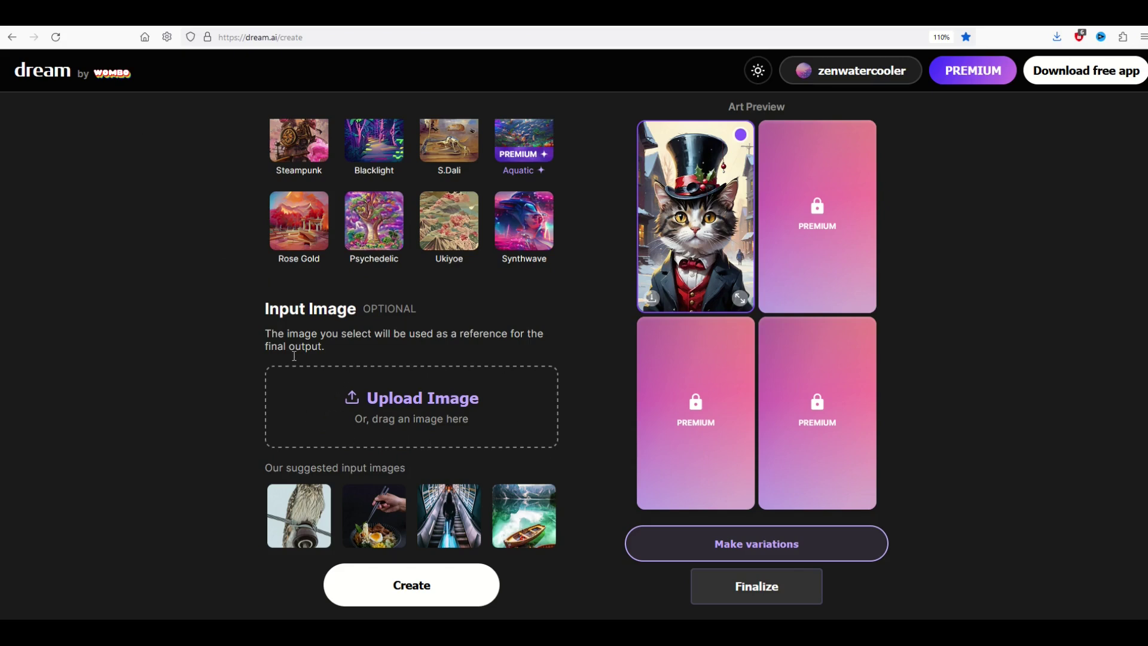
left_click_drag(427, 338, 545, 350)
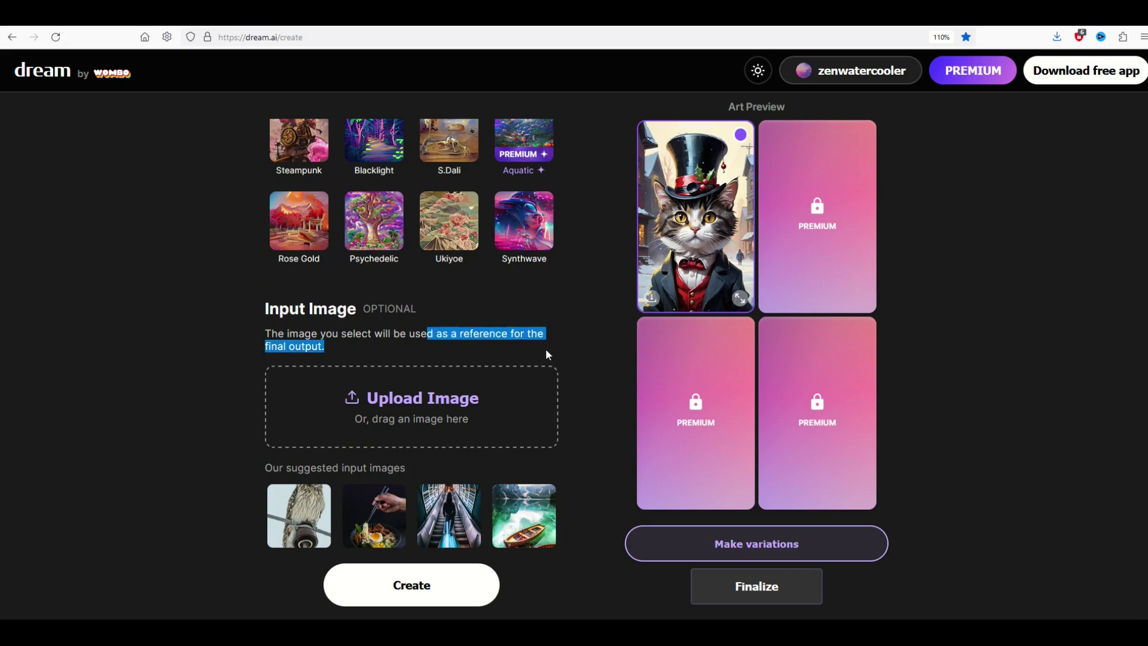
left_click(397, 405)
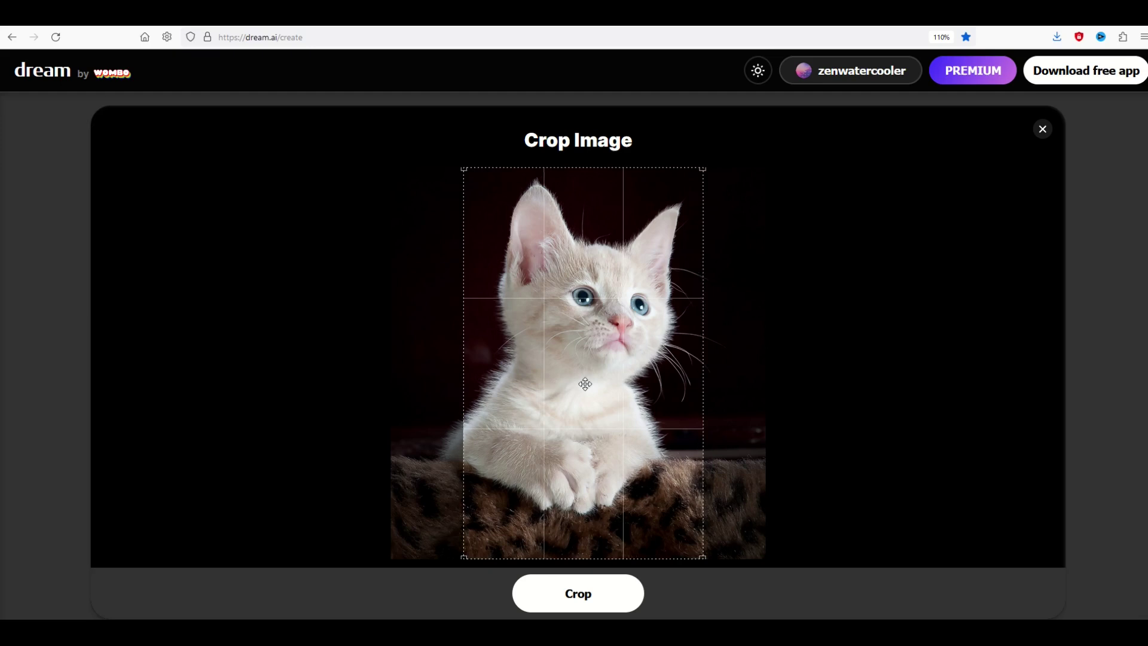
mouse_move(585, 384)
left_mouse_down()
mouse_move(557, 383)
mouse_move(595, 382)
left_mouse_up()
mouse_move(472, 169)
left_mouse_down()
mouse_move(558, 302)
mouse_move(474, 170)
left_mouse_up()
left_click_drag(589, 391, 581, 435)
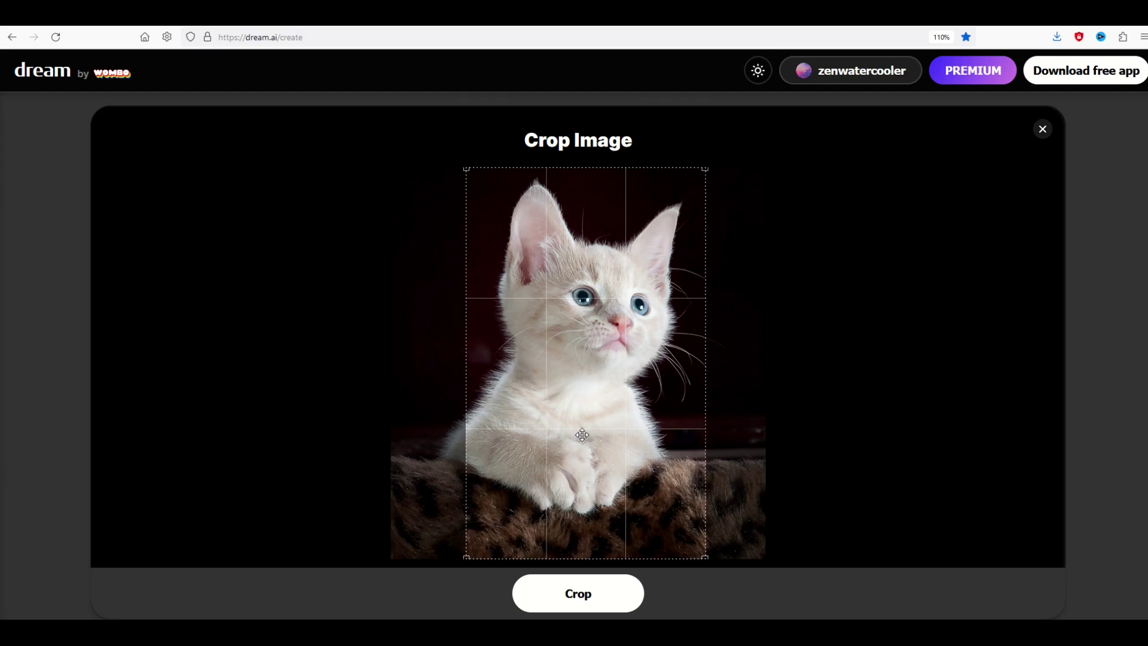
left_click(581, 605)
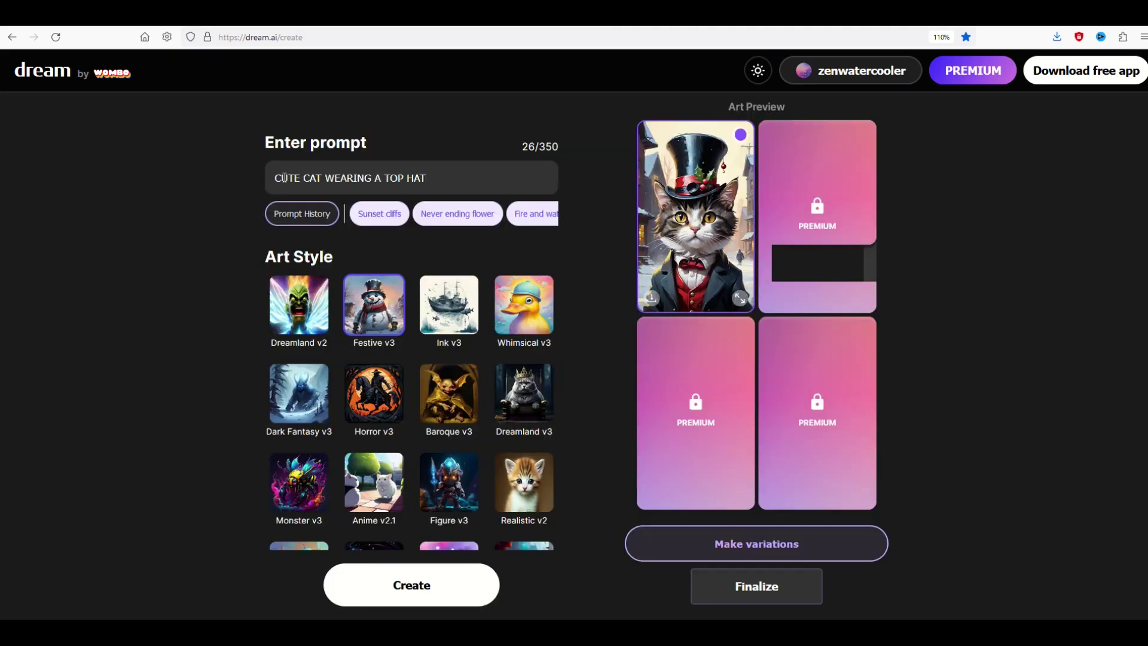
- Try the reference influence at Weak and Strong, leaving it set to Normal
scroll(378, 437, "down", 20)
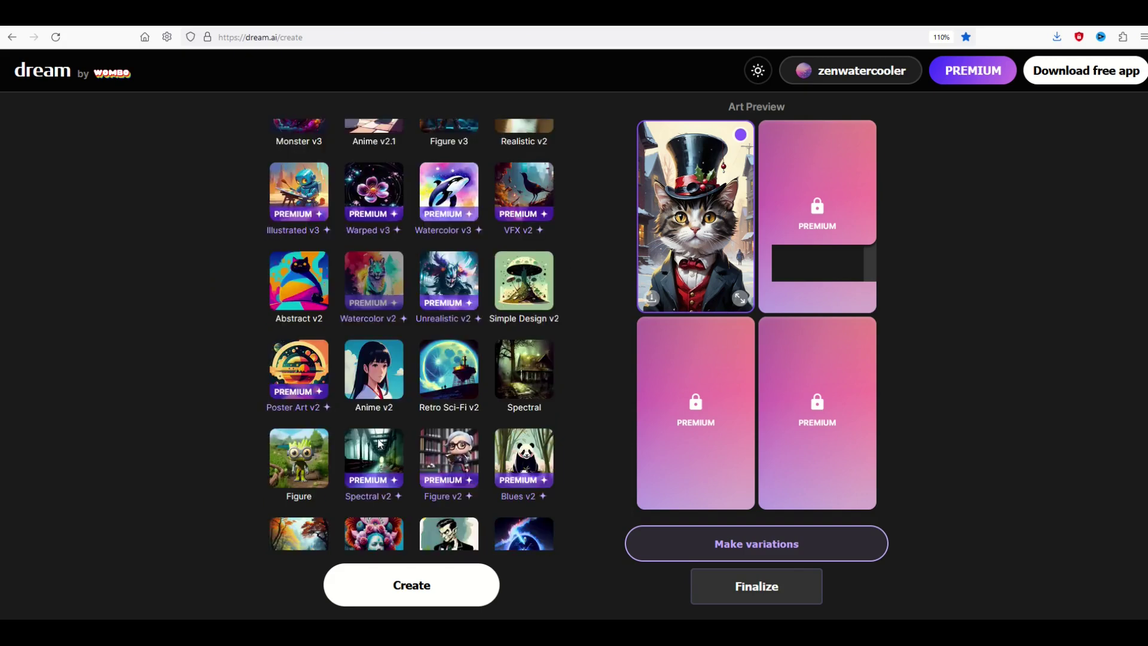
scroll(371, 439, "down", 6)
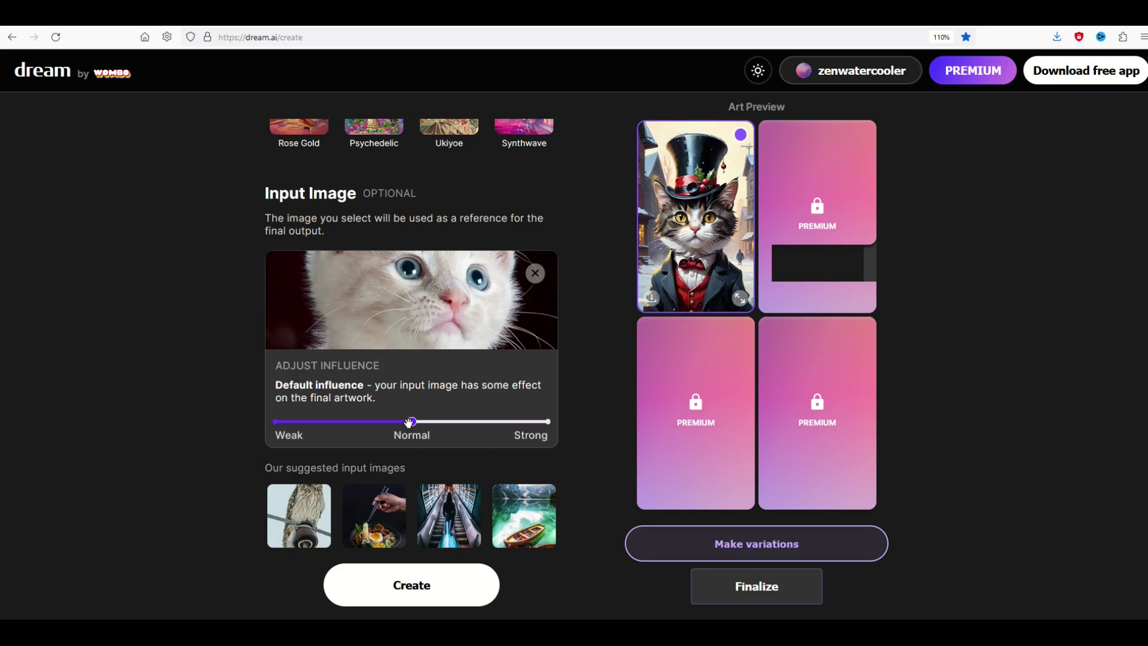
left_click_drag(411, 422, 256, 420)
left_click(395, 405)
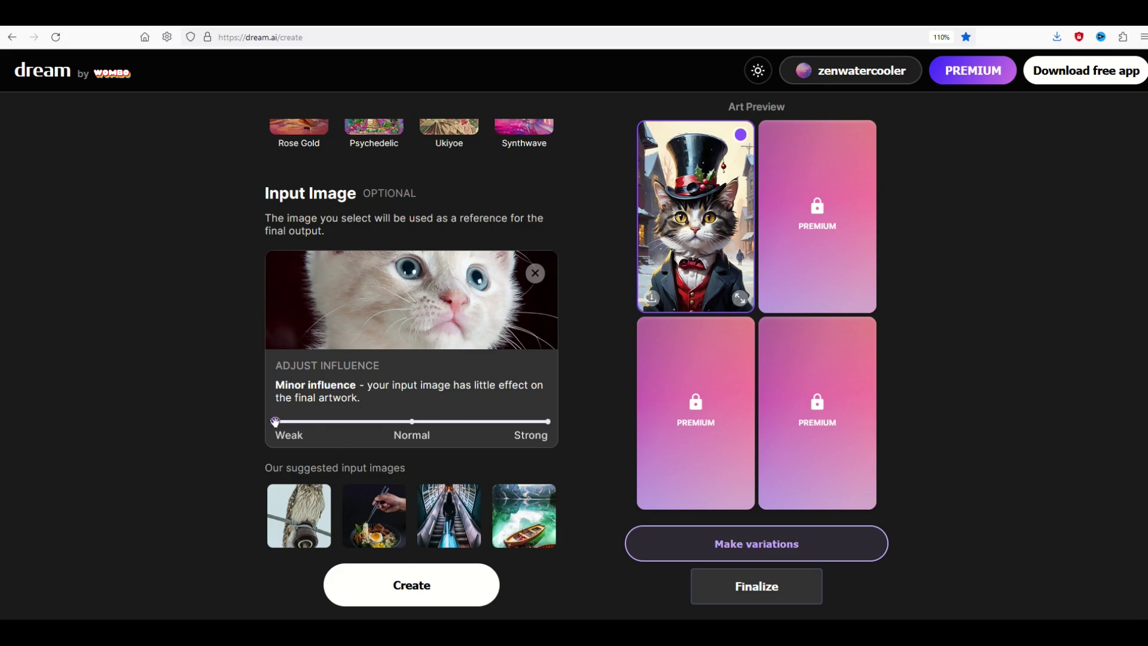
left_click_drag(275, 421, 528, 424)
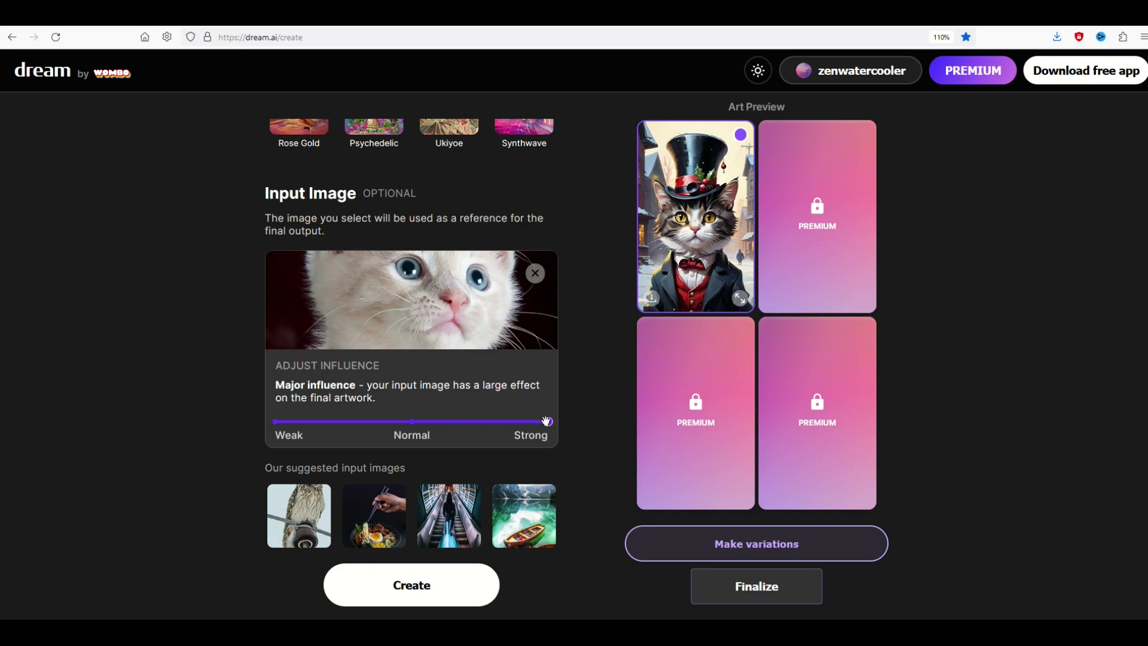
left_click_drag(545, 421, 467, 424)
- Generate the kitten-guided artwork and view the painted kitten enlarged
left_click(436, 576)
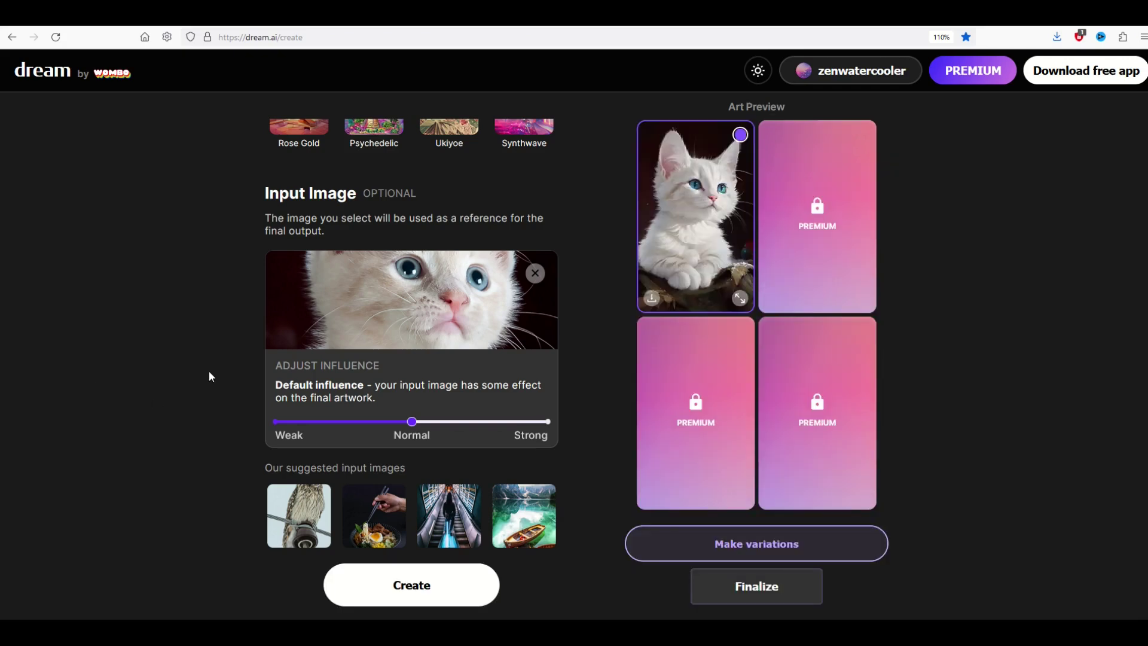
left_click(739, 298)
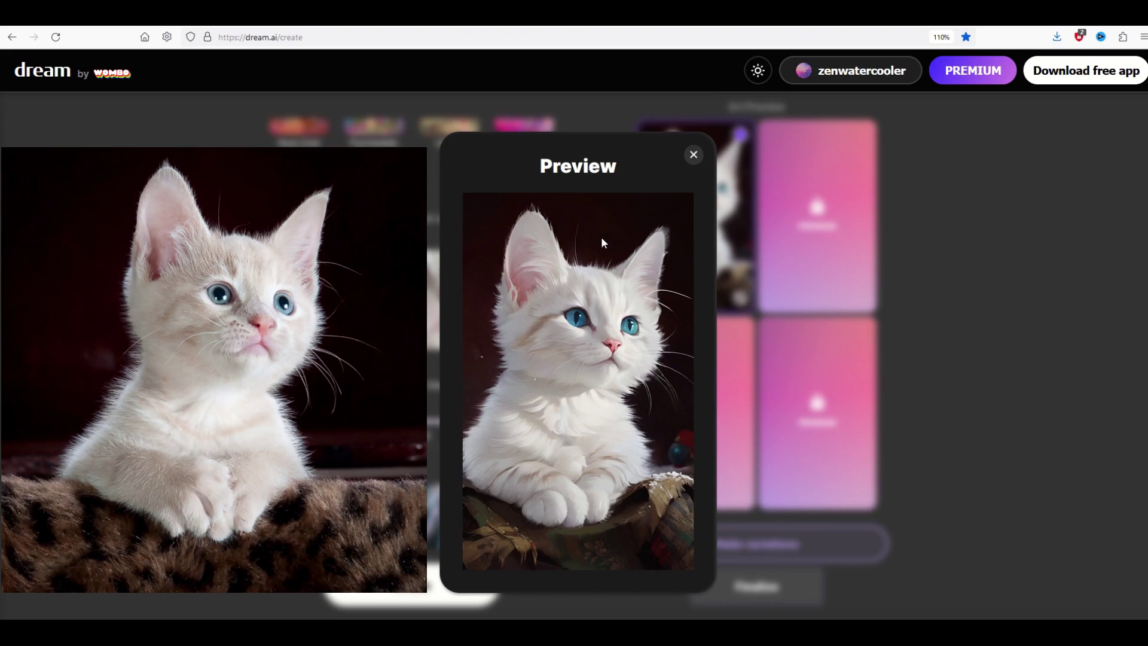
left_click(693, 156)
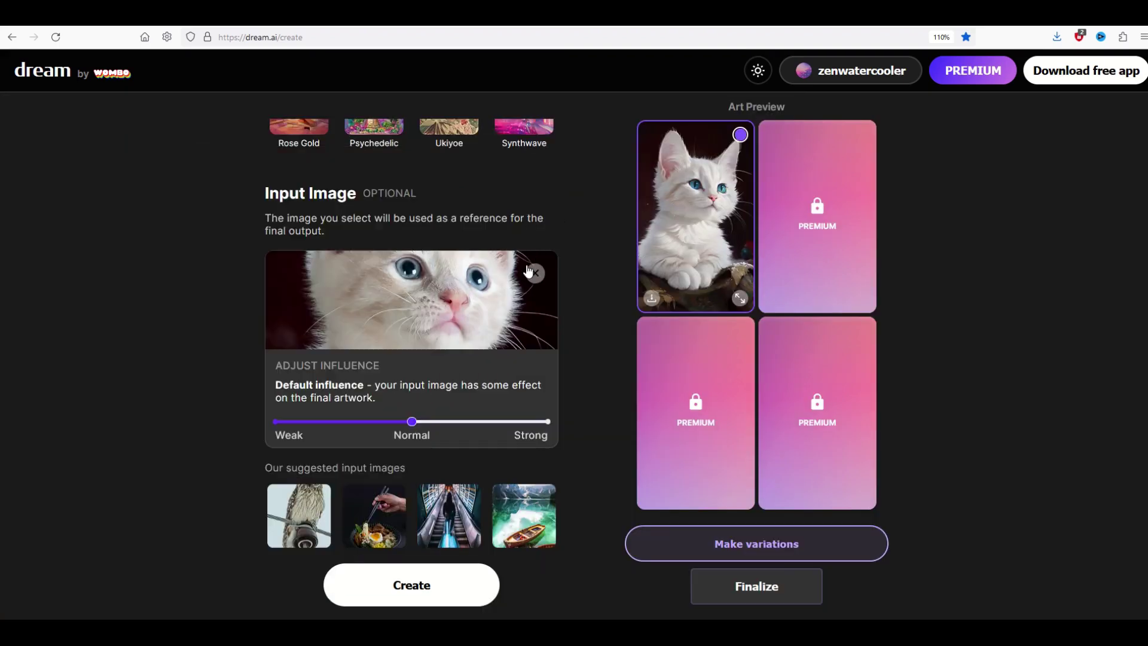
scroll(342, 381, "up", 10)
scroll(342, 381, "up", 10)
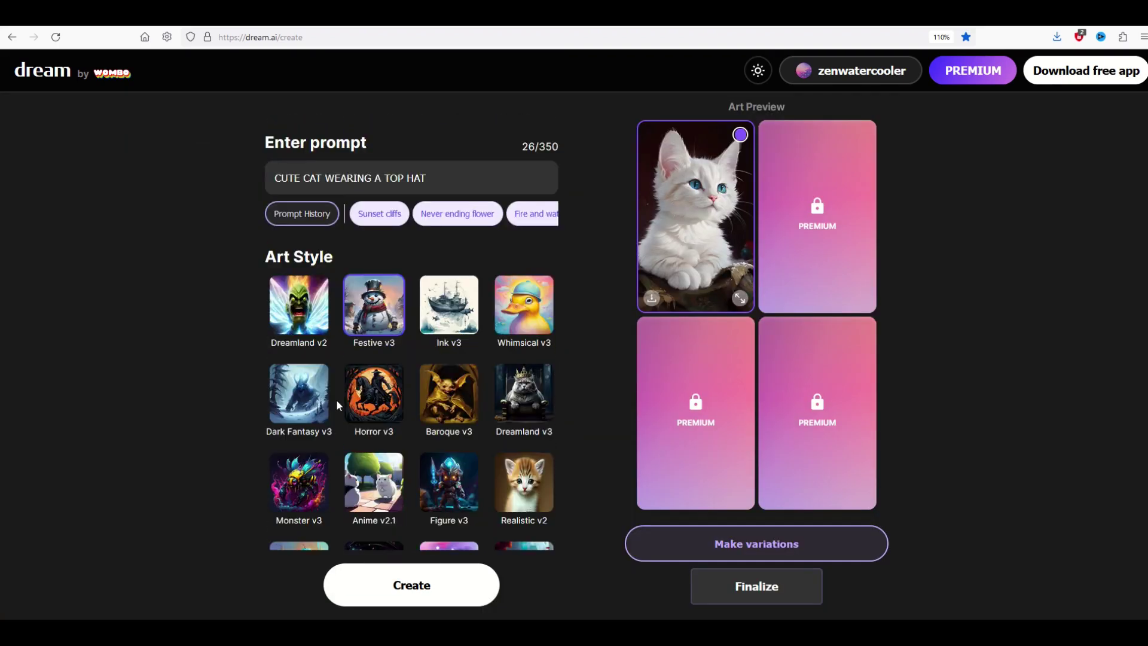
- Replace the prompt with 'WOODEN TABLE IN A LOG CABIN'
triple_click(399, 188)
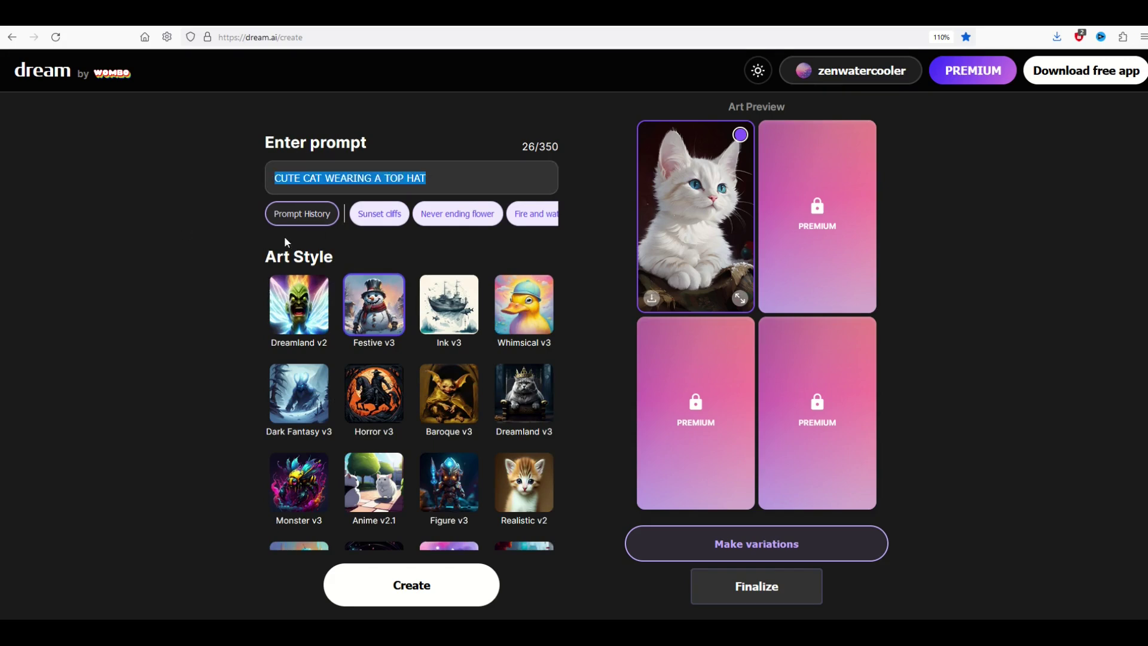
type("TO")
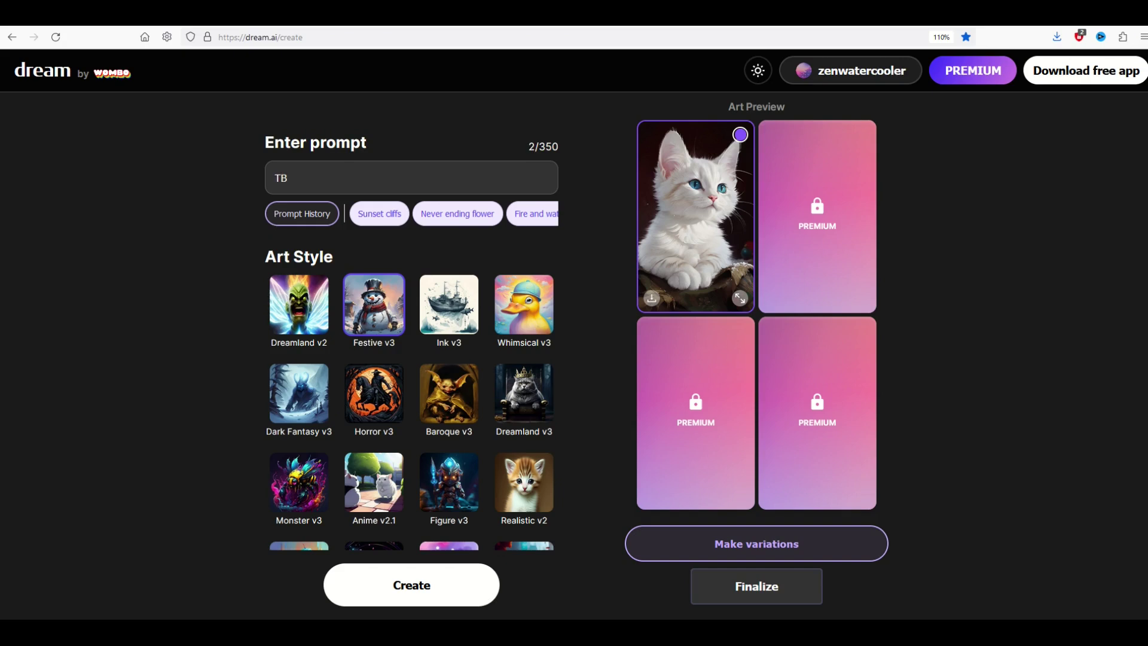
key("BackSpace")
key("BackSpace")
type("WOODEN TABLE IN A LOG CABIN")
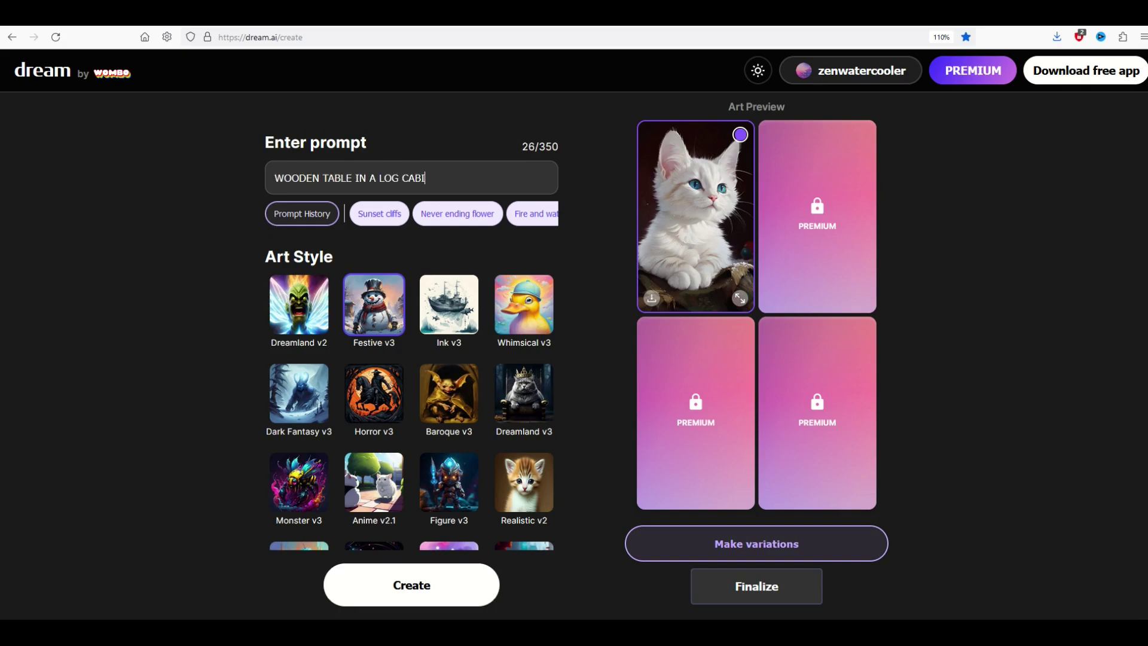
- Generate the log-cabin kitten artwork and view it enlarged
scroll(352, 248, "down", 3)
scroll(351, 248, "down", 10)
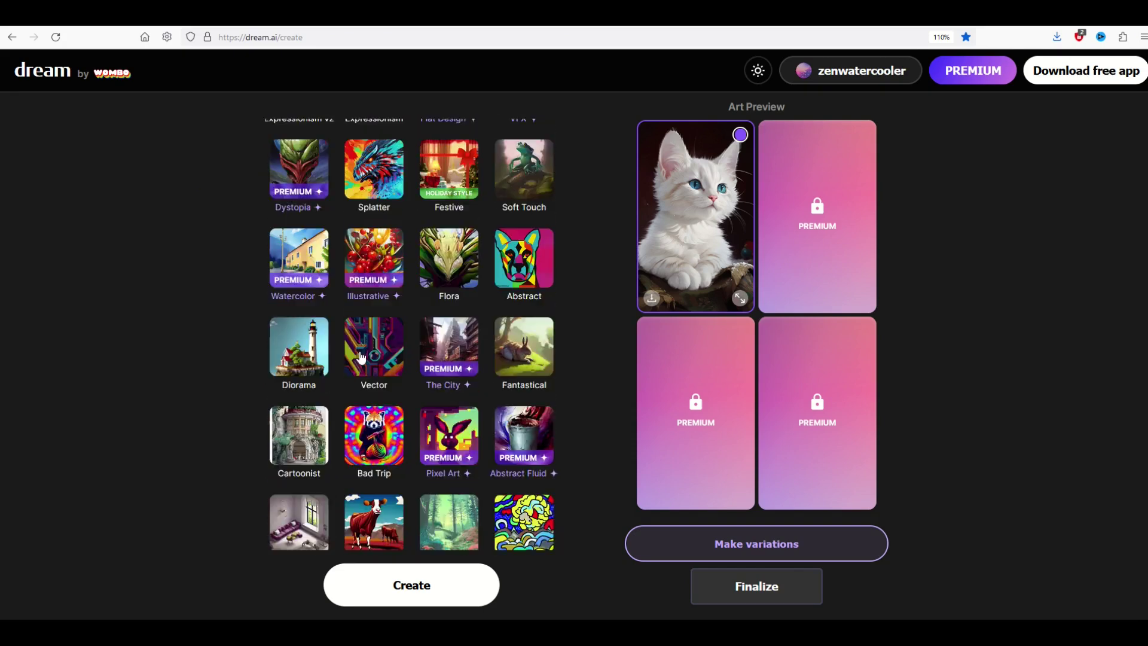
scroll(350, 358, "down", 10)
scroll(353, 308, "up", 2)
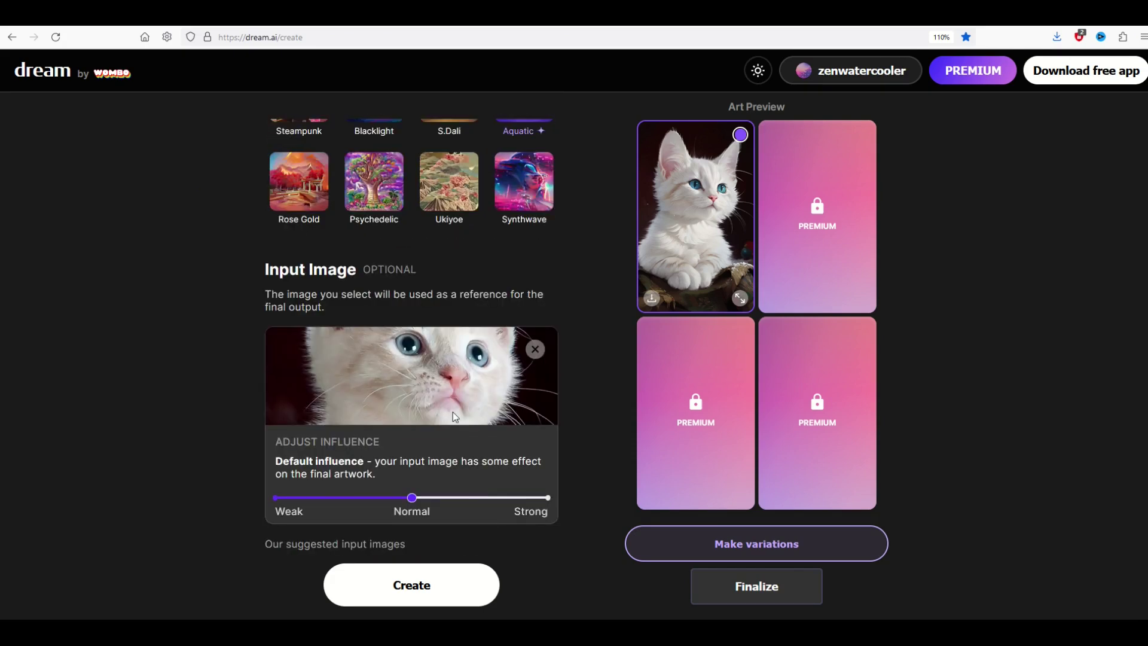
left_click(430, 582)
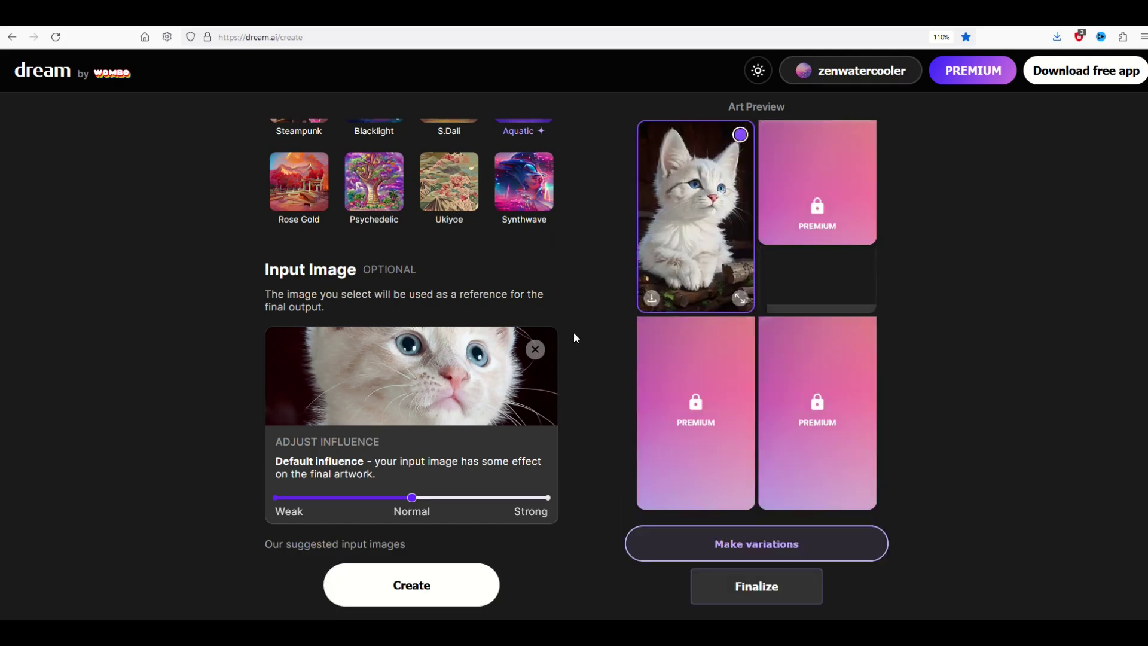
left_click(739, 299)
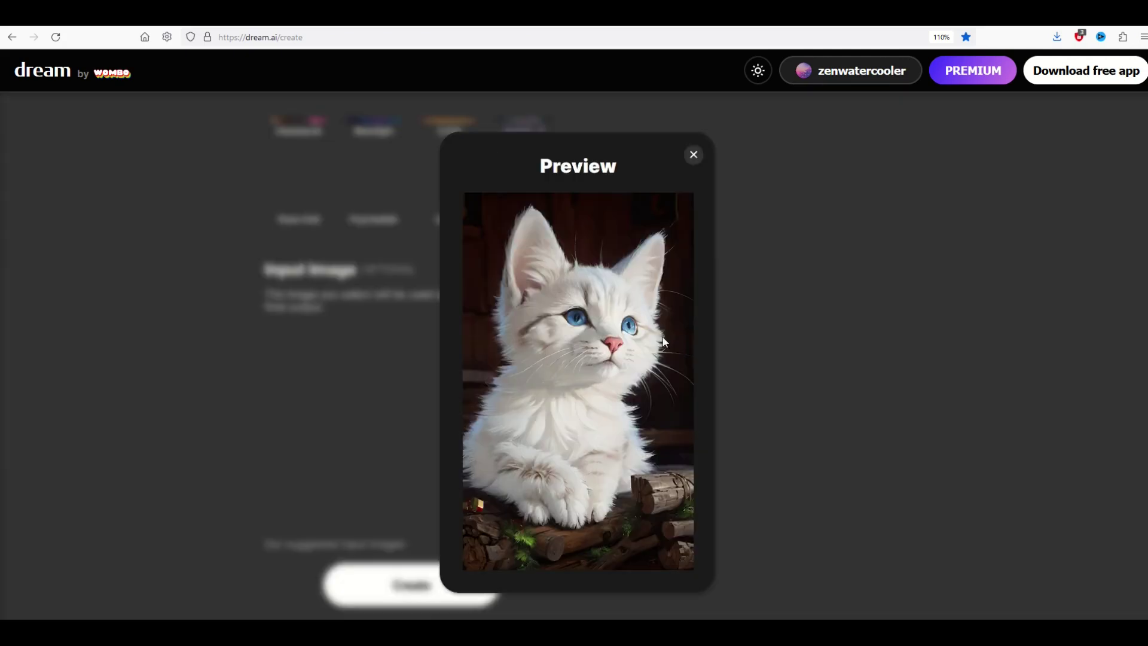
- Close the enlarged preview and switch the art style to Figure v3
left_click(692, 157)
scroll(294, 323, "up", 10)
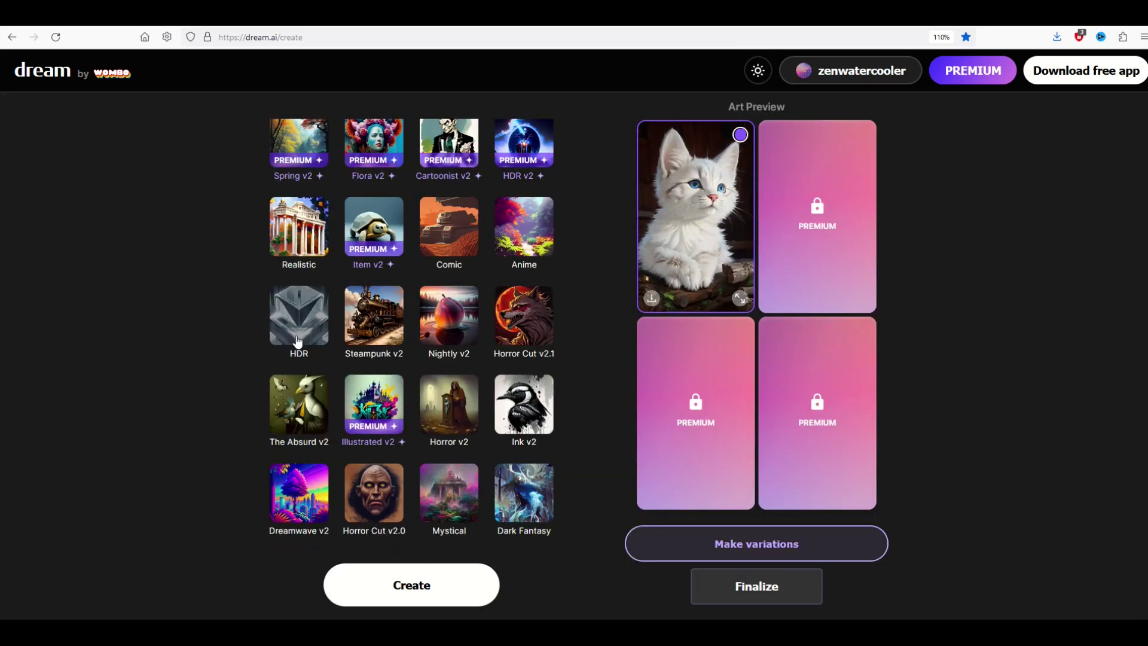
scroll(297, 341, "up", 6)
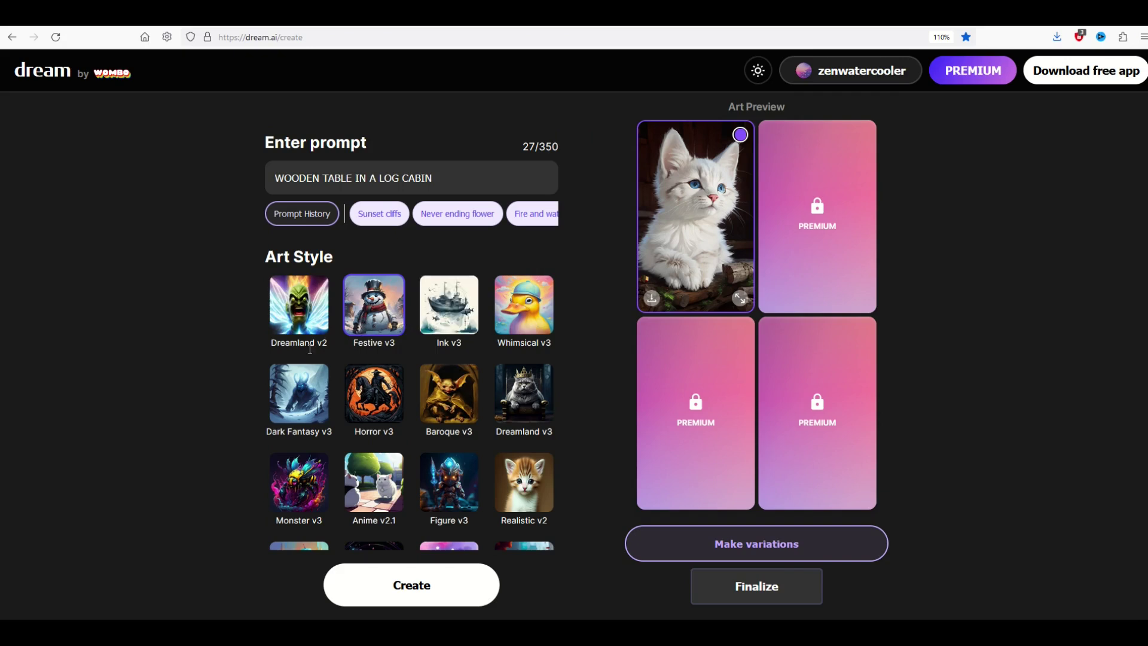
scroll(496, 345, "down", 2)
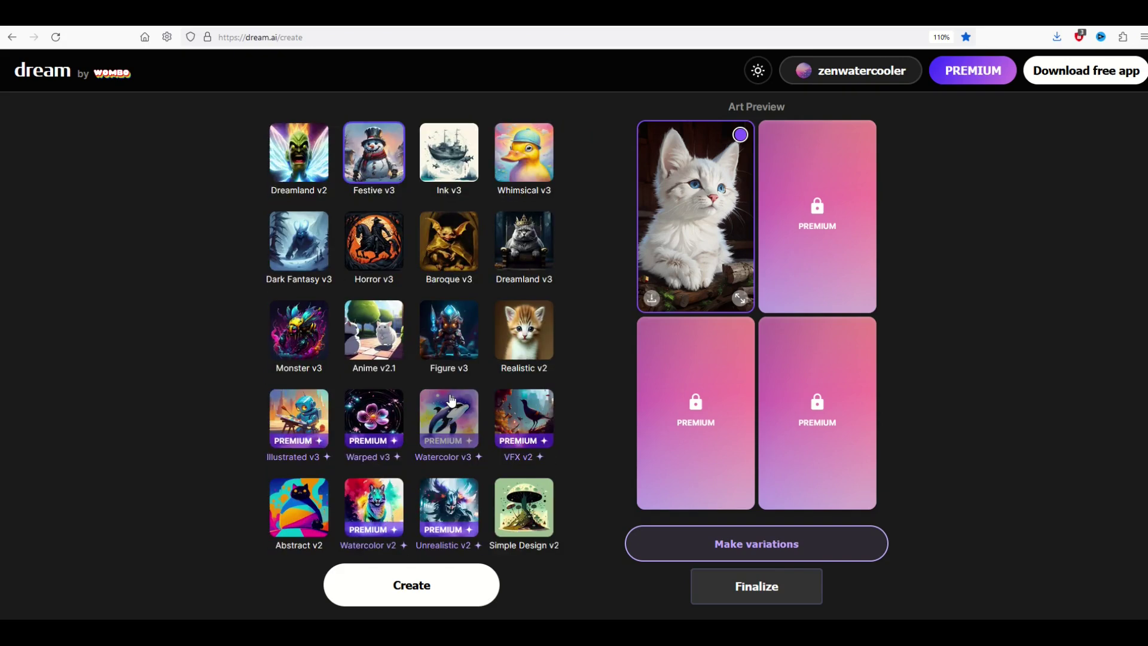
left_click(452, 348)
- Generate the Figure v3 kitten artwork and view it enlarged
left_click(418, 603)
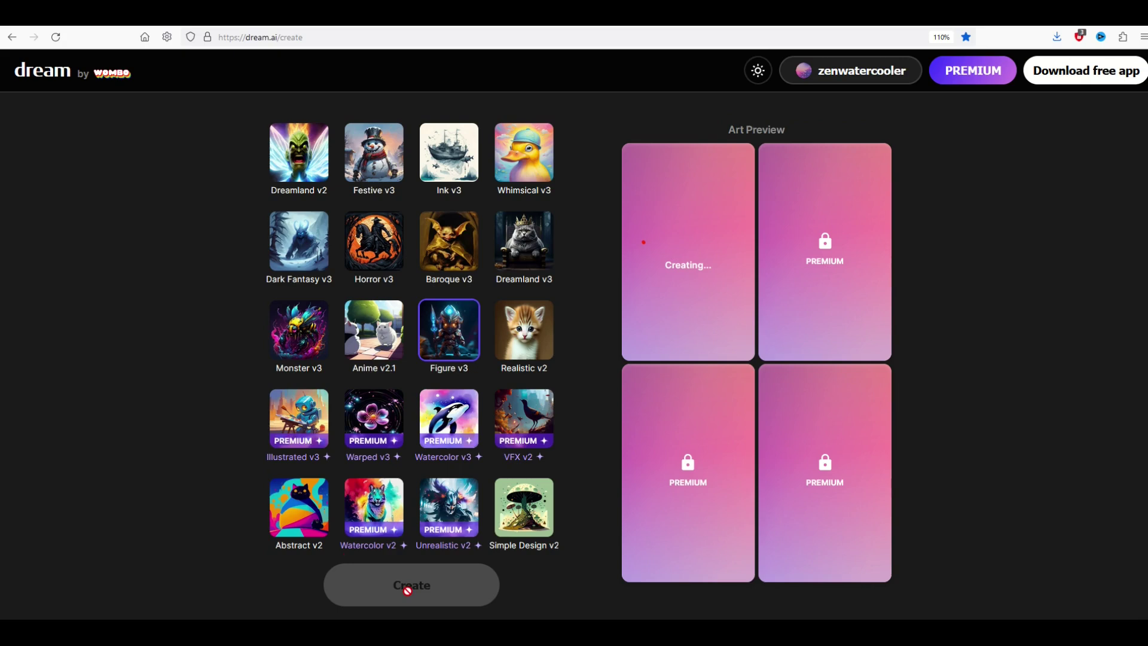
scroll(287, 381, "down", 10)
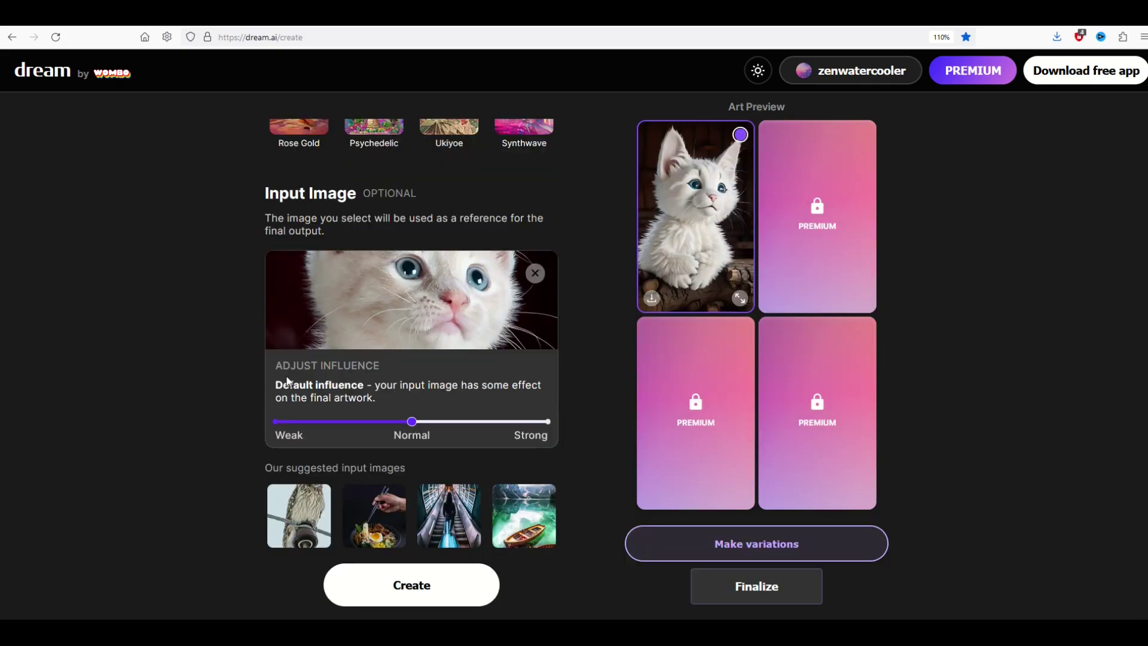
left_click(735, 301)
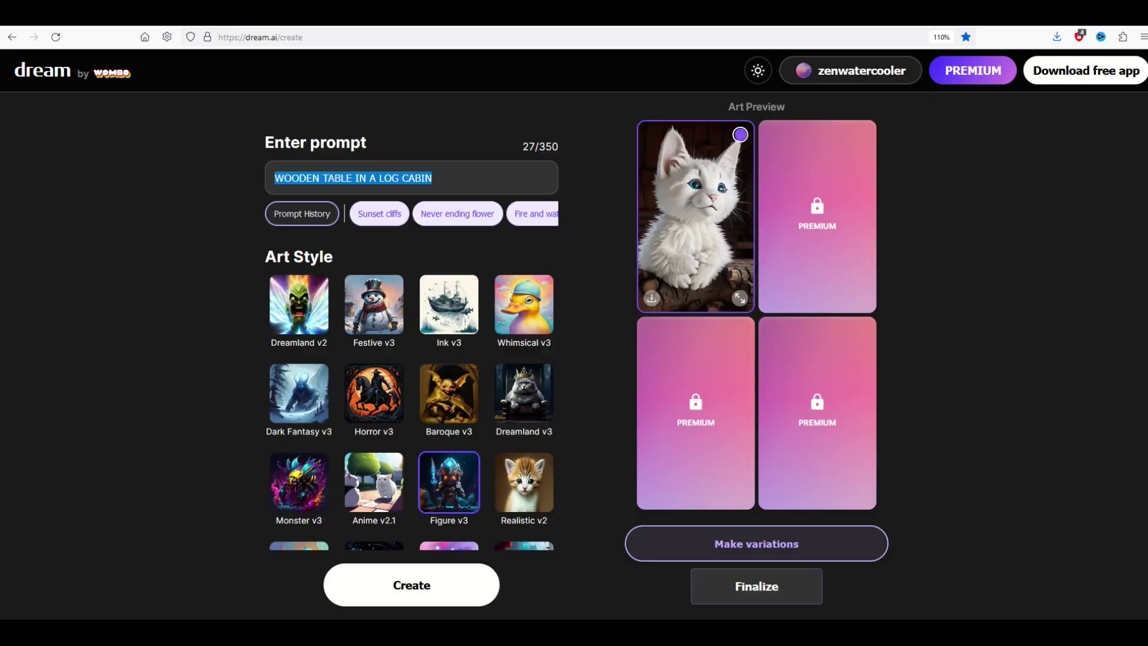
key("BackSpace")
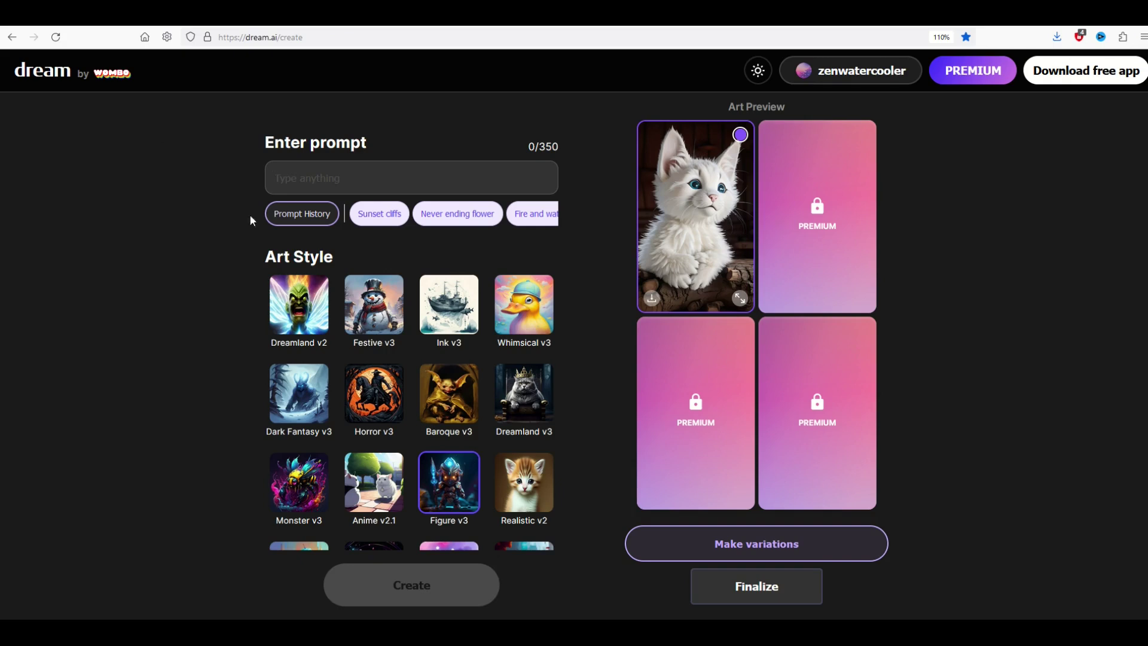
- Upload the woman-on-pink photo as the reference image and crop it
scroll(352, 248, "down", 15)
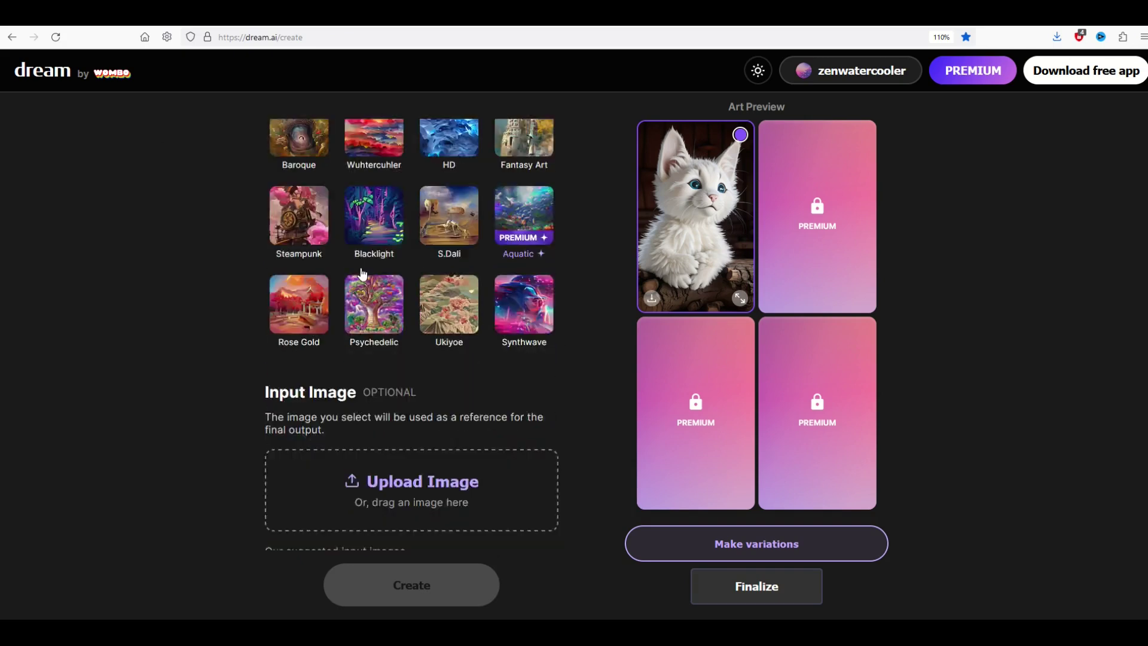
scroll(362, 273, "down", 2)
left_click(410, 404)
left_click(466, 157)
double_click(466, 156)
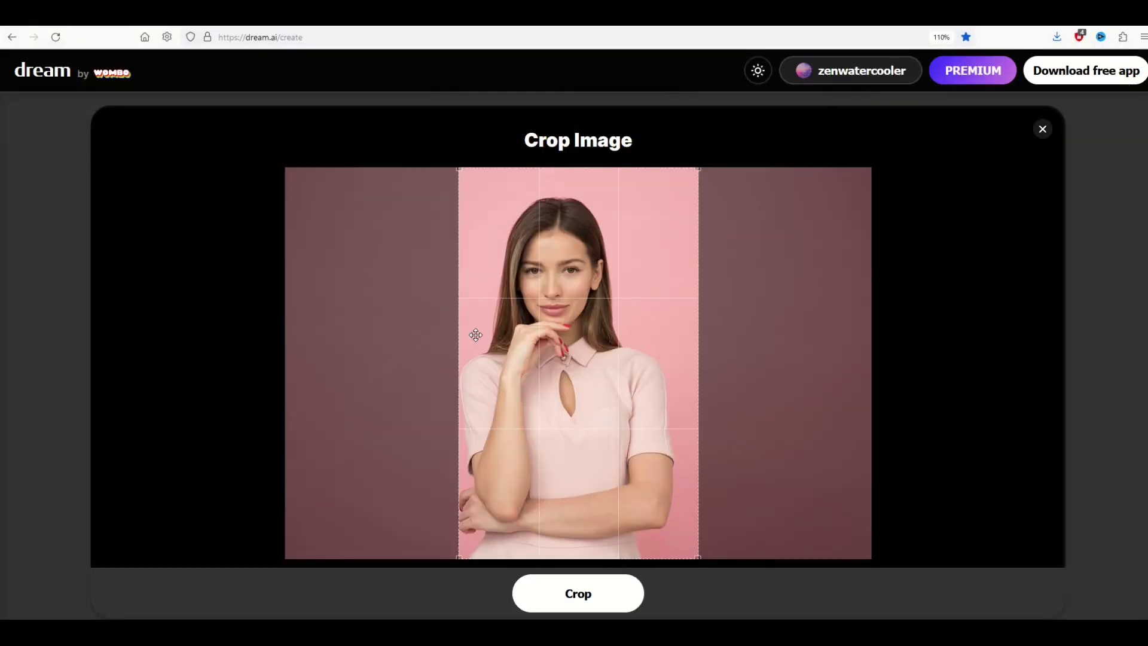
left_click_drag(553, 347, 539, 347)
left_click(555, 586)
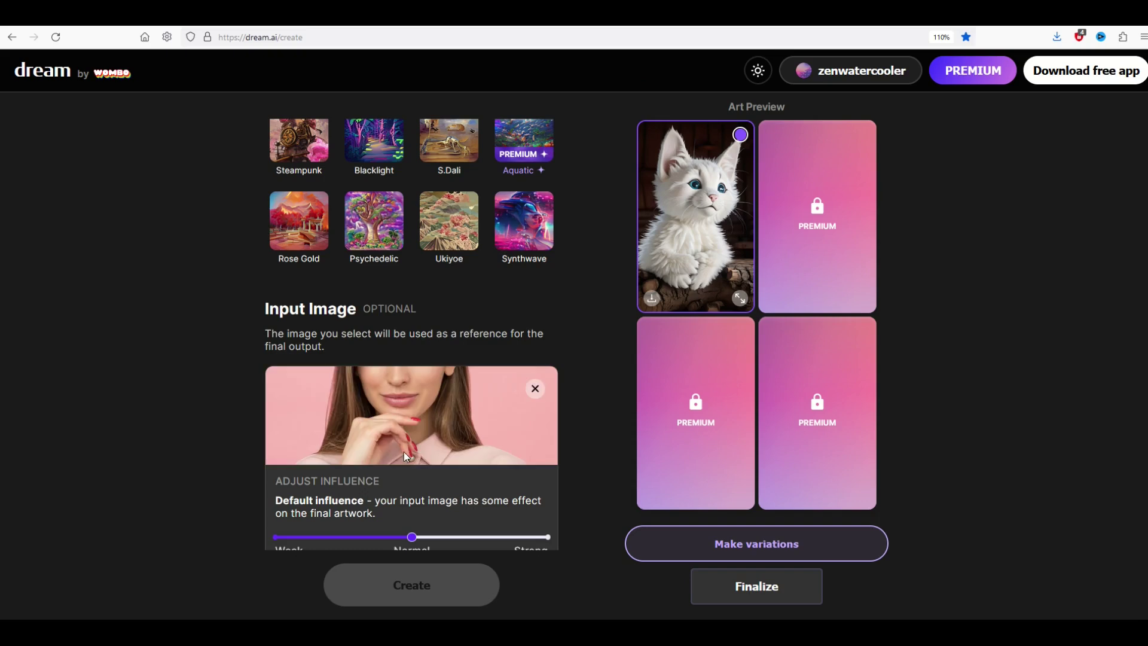
- Choose the Psychedelic style and raise the reference influence to Strong
left_click(375, 237)
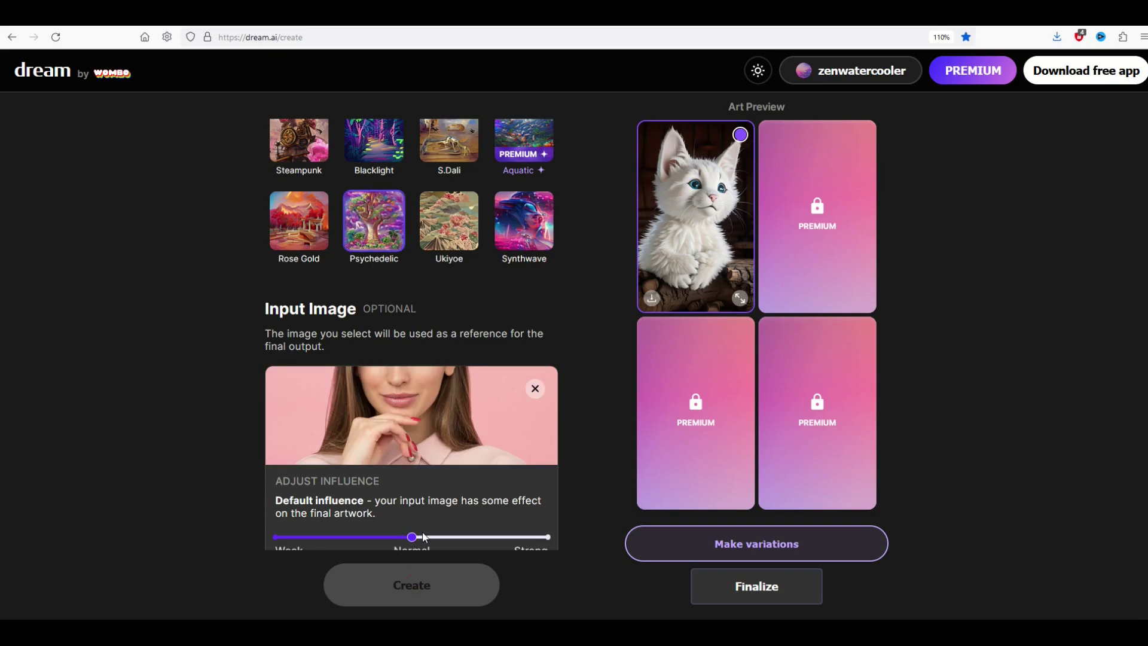
left_click_drag(410, 535, 533, 538)
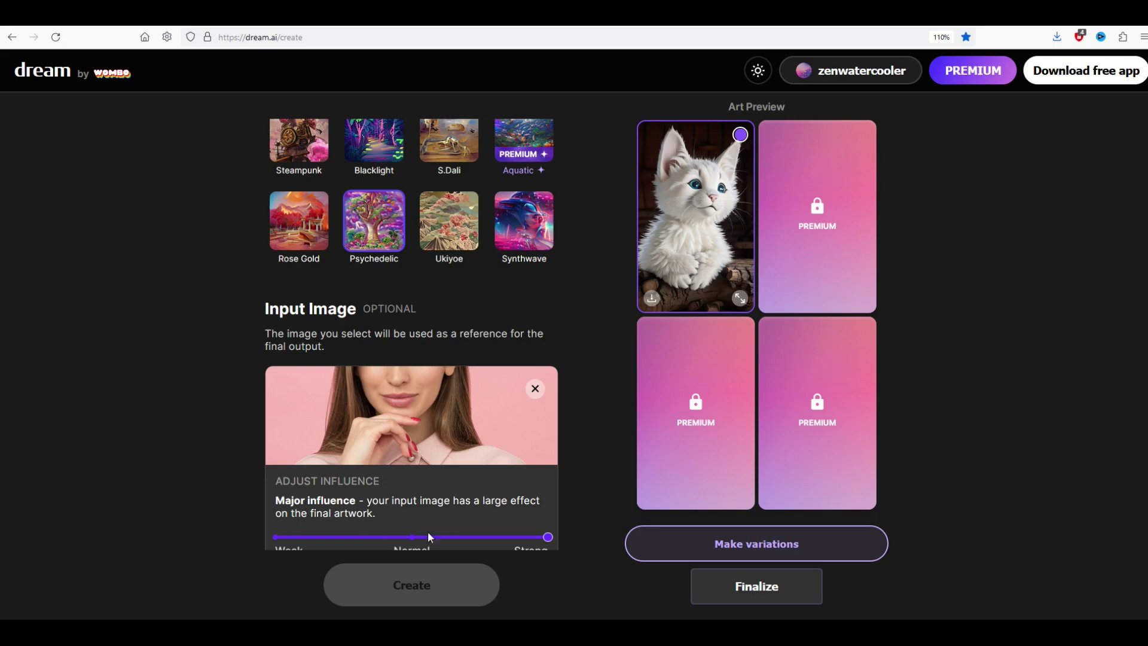
scroll(412, 583, "down", 2)
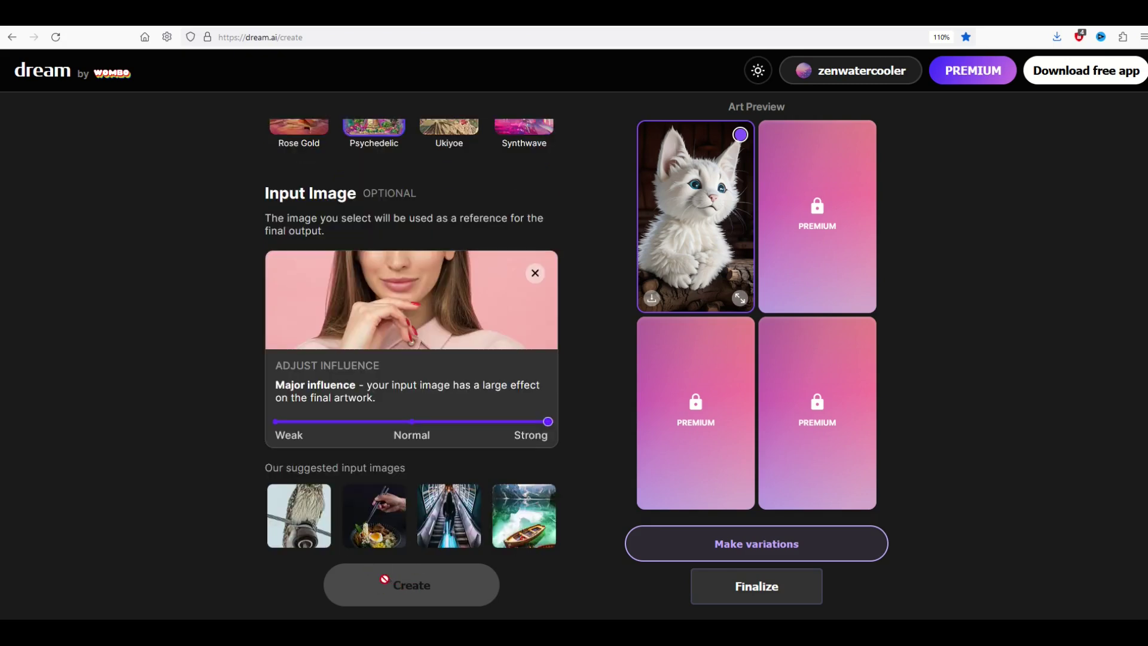
scroll(142, 313, "up", 4)
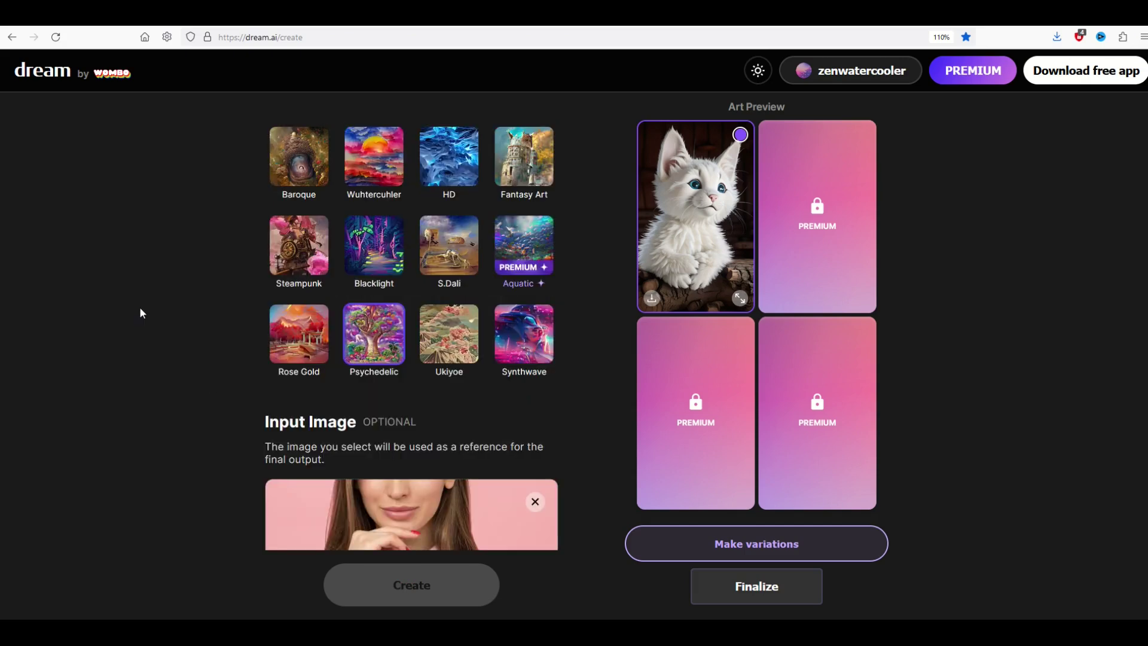
scroll(138, 306, "up", 15)
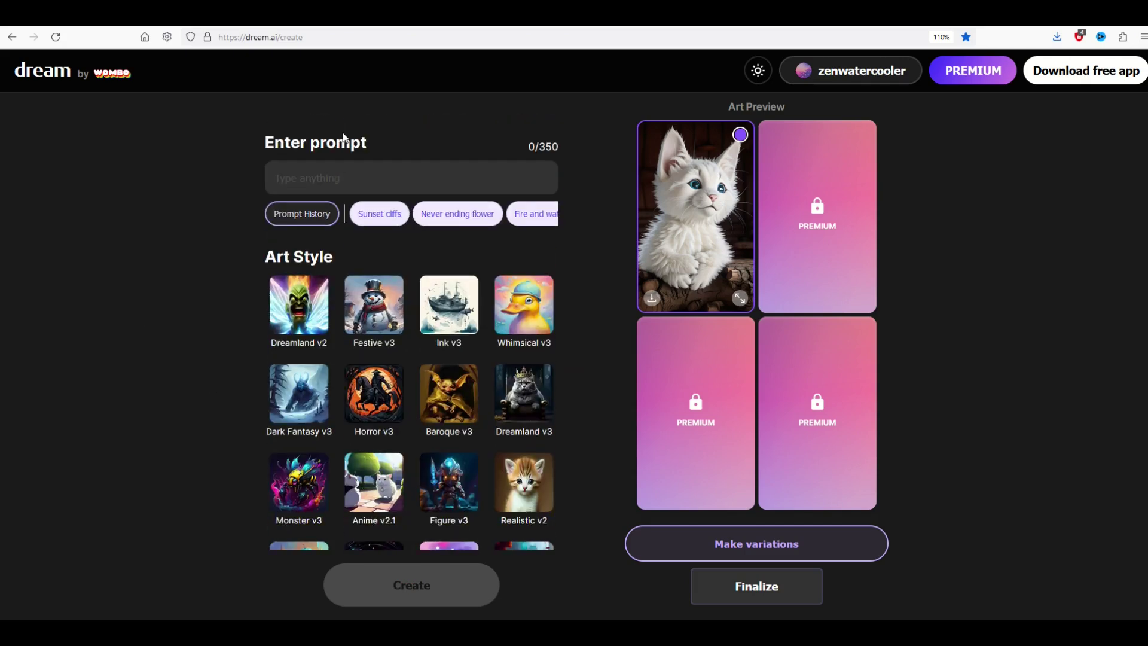
- Type the prompt 'WOMAN' and generate an artwork from it
left_click(341, 177)
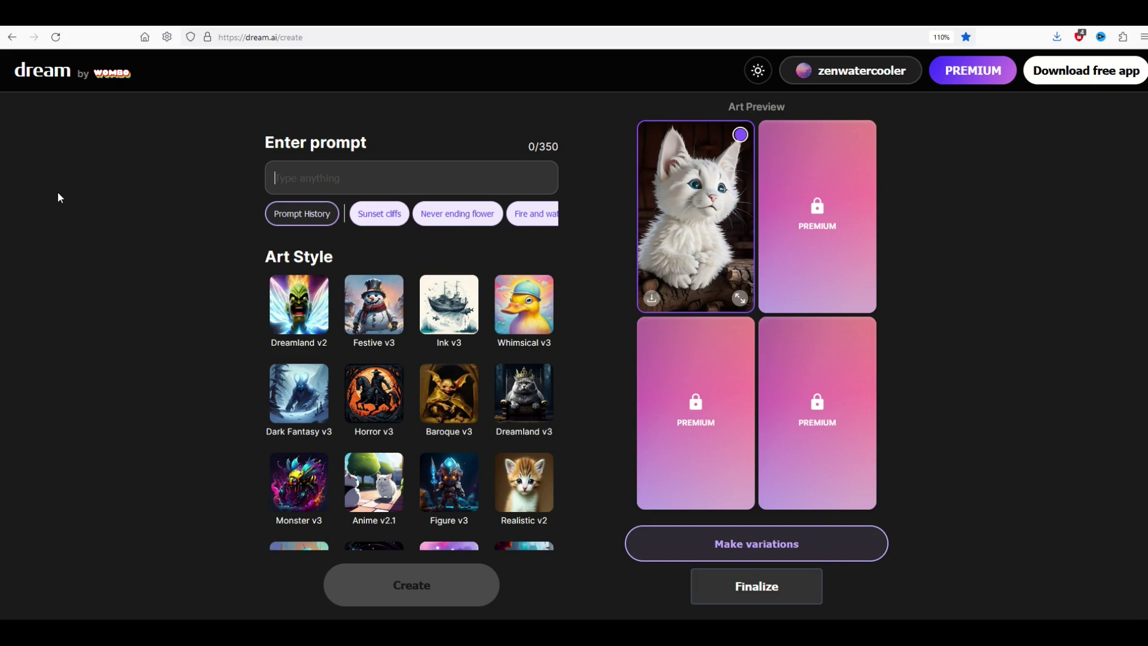
type("W")
key("BackSpace")
type("WOMAN")
left_click(413, 584)
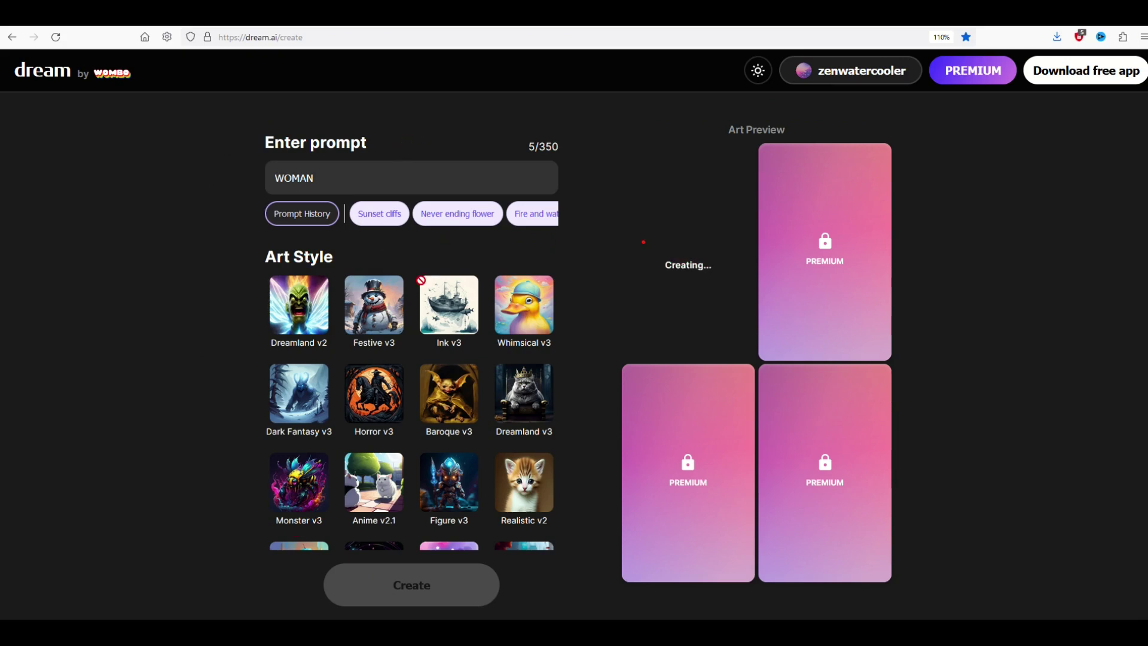
- View the woman artwork, generate another portrait, and inspect it enlarged
left_click(740, 297)
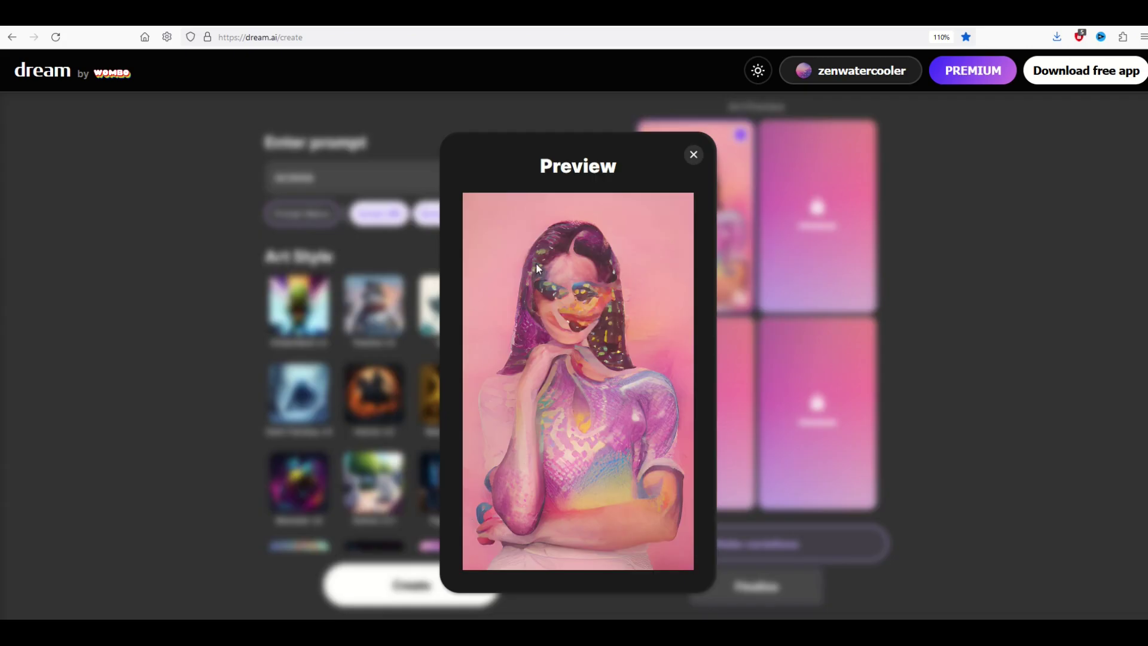
left_click(693, 155)
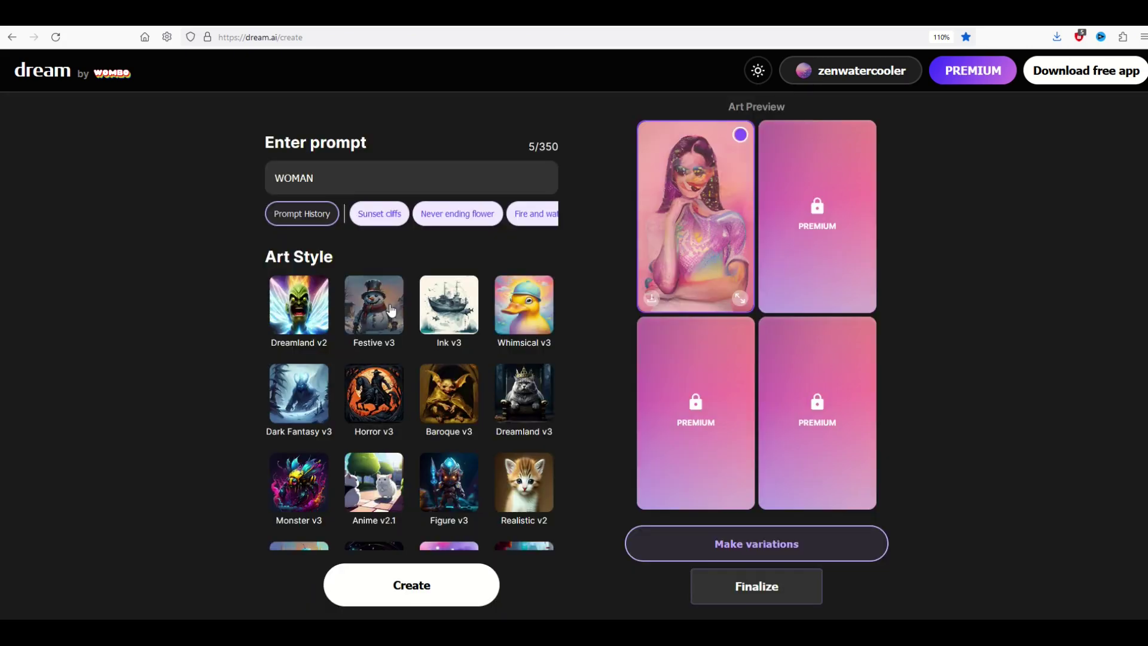
left_click(439, 568)
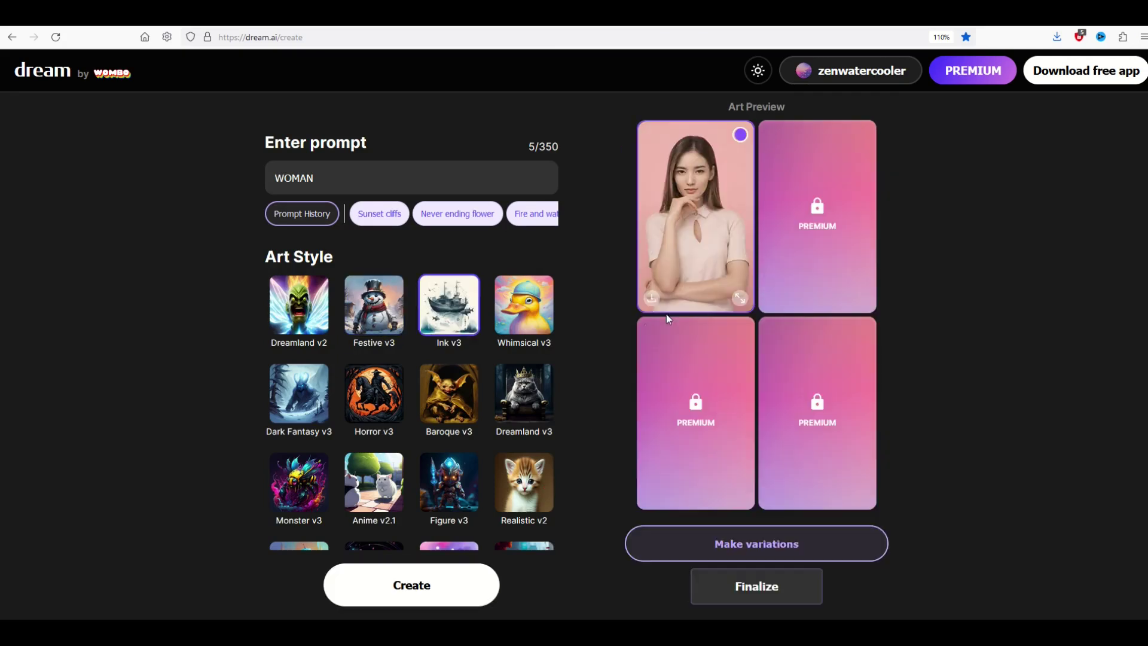
left_click(739, 298)
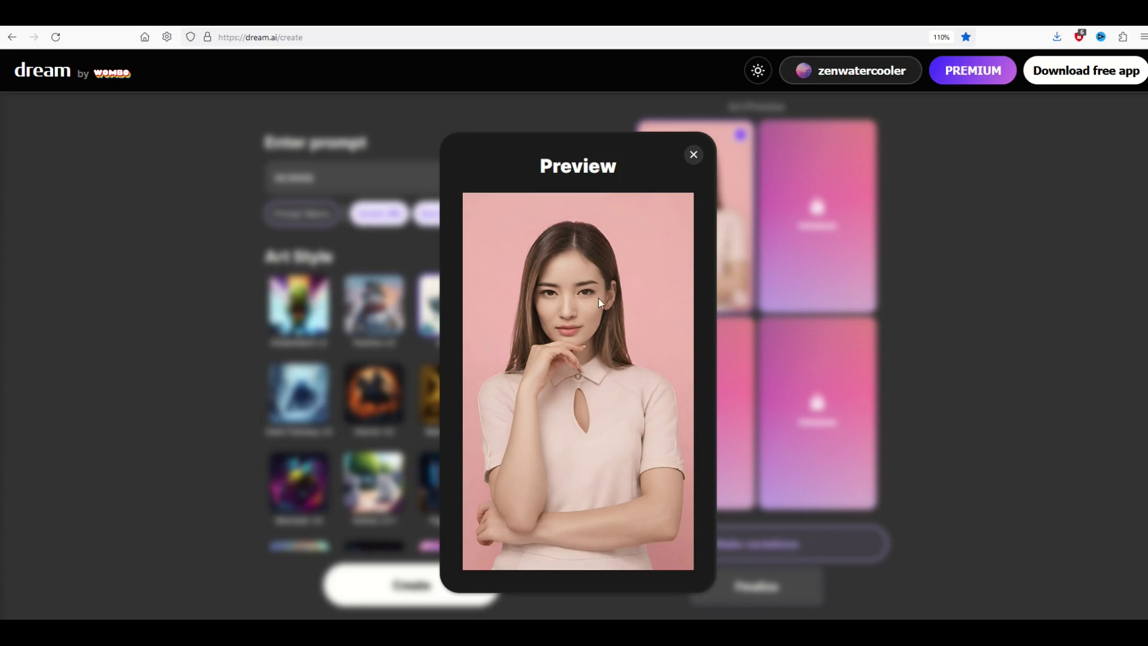
scroll(607, 400, "down", 5)
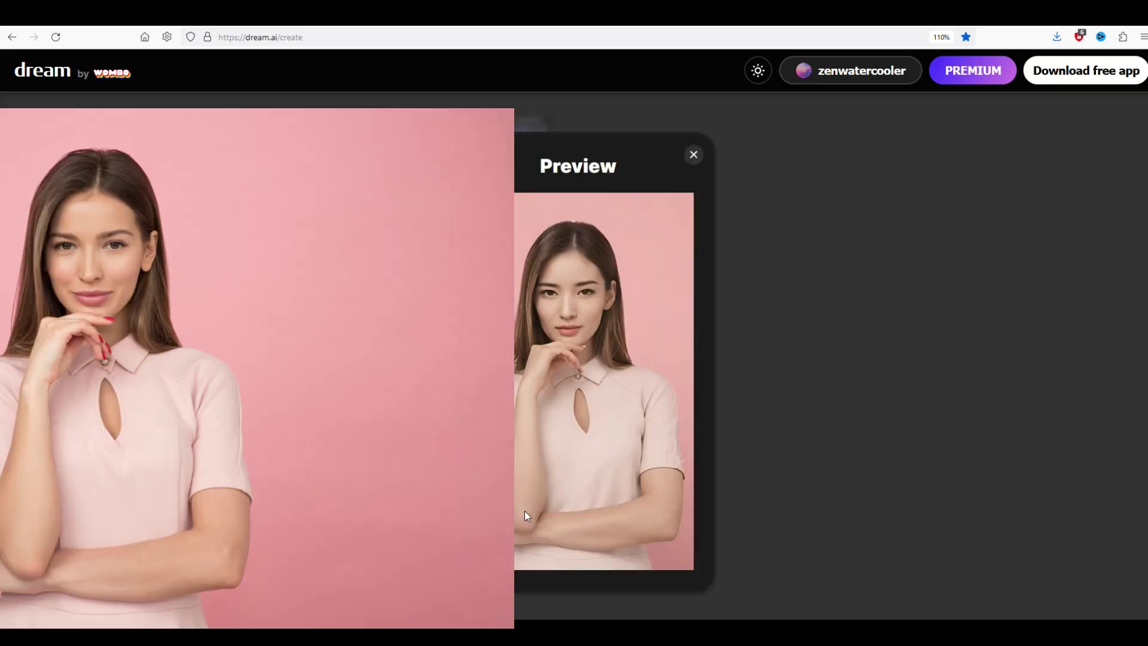
left_click(692, 156)
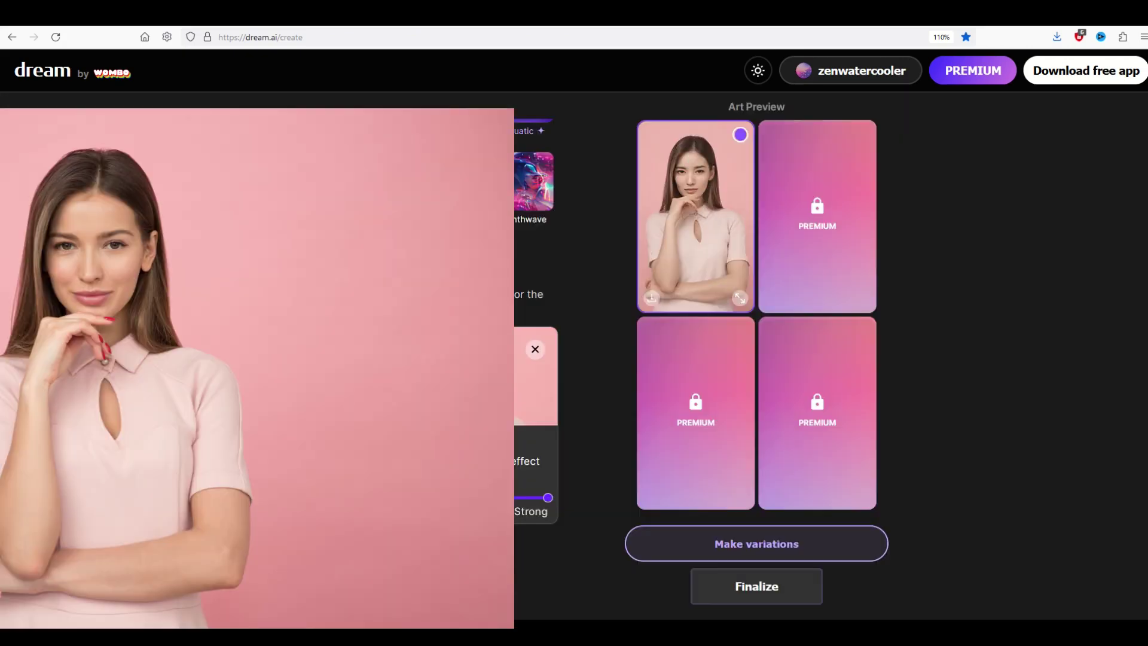
- Replace the WOMAN prompt with new text, regenerate, and view the latest portrait enlarged
left_click(297, 177)
key("ctrl+a")
type("????????")
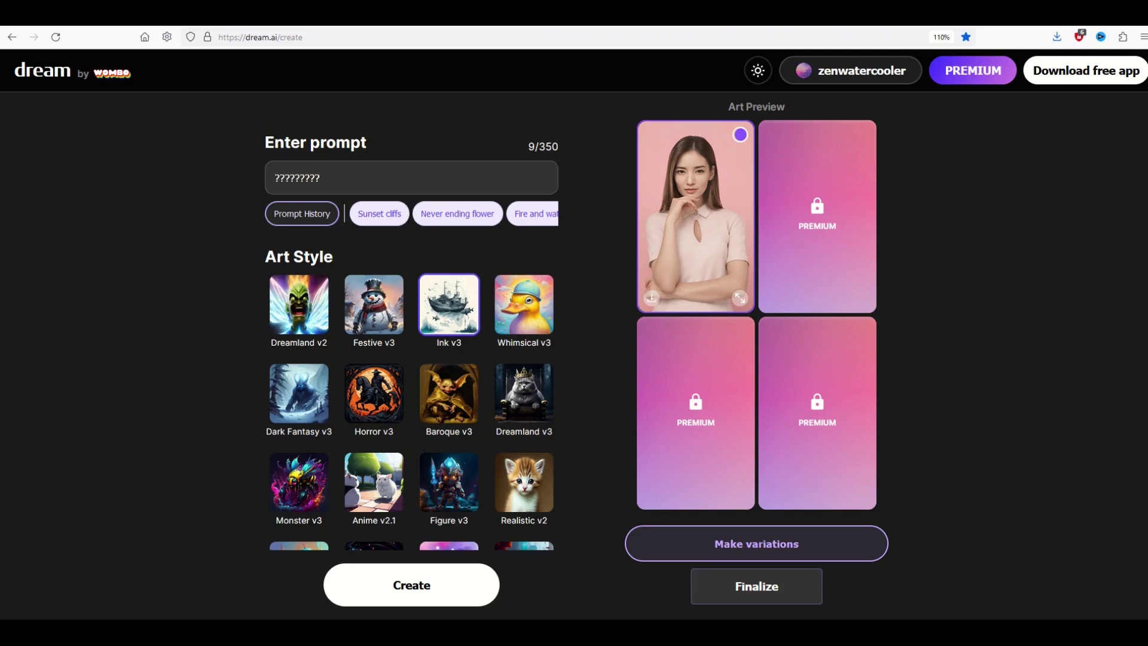
left_click(379, 586)
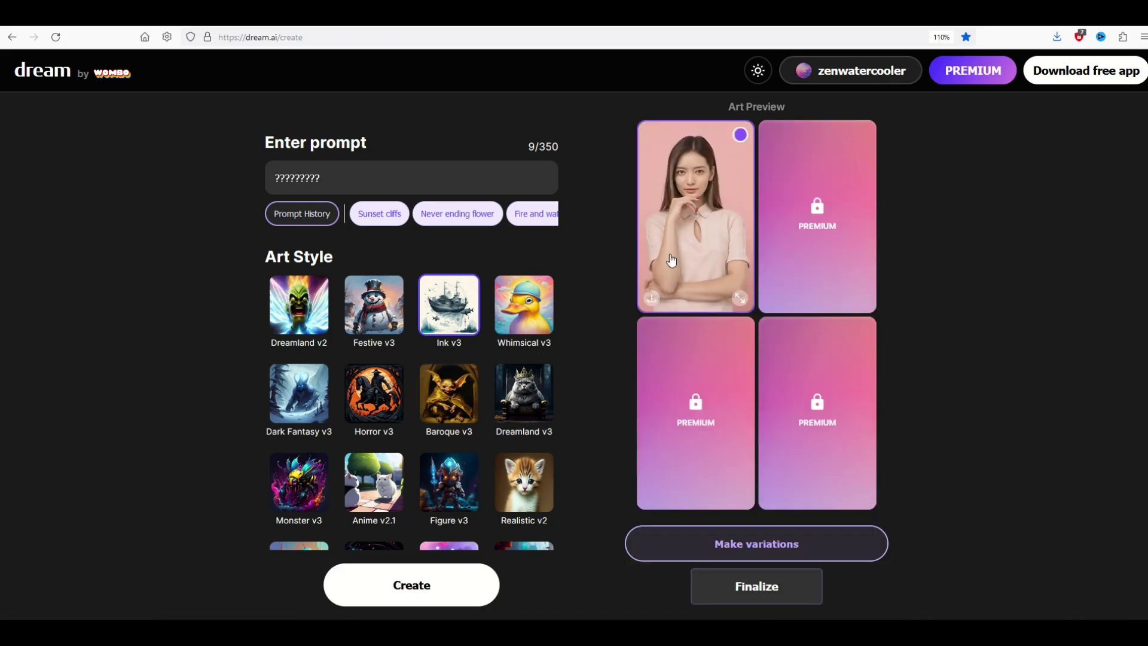
left_click(740, 297)
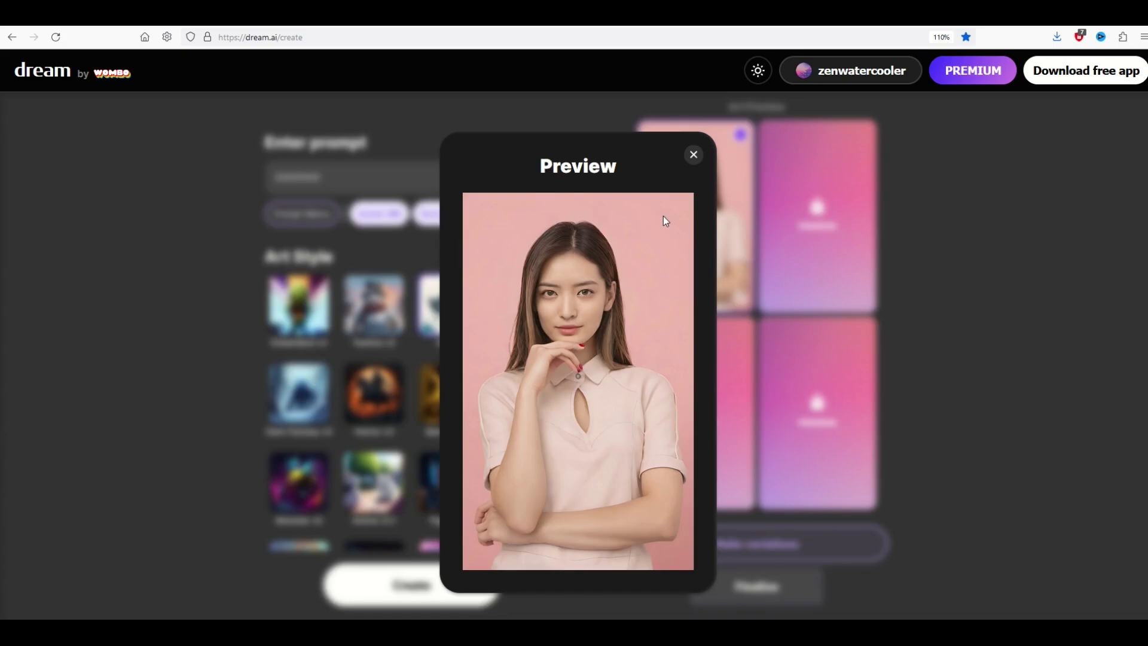
- Remove the woman reference photo, try cropping a blue car photo, then discard it
key("Escape")
left_click(533, 274)
left_click(418, 397)
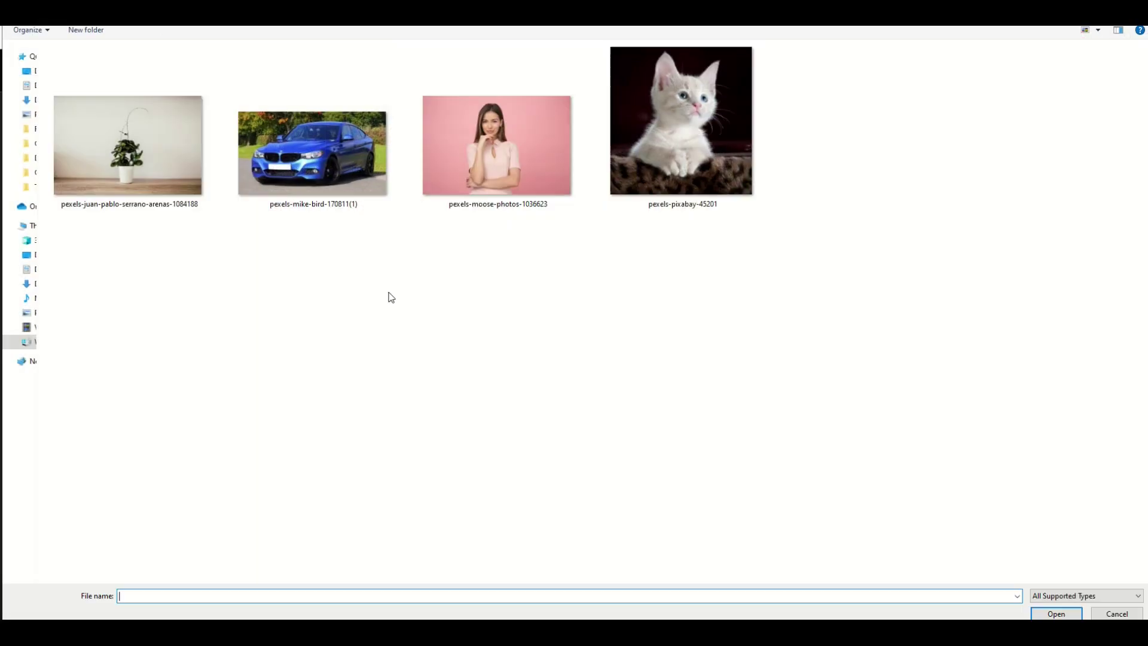
double_click(303, 170)
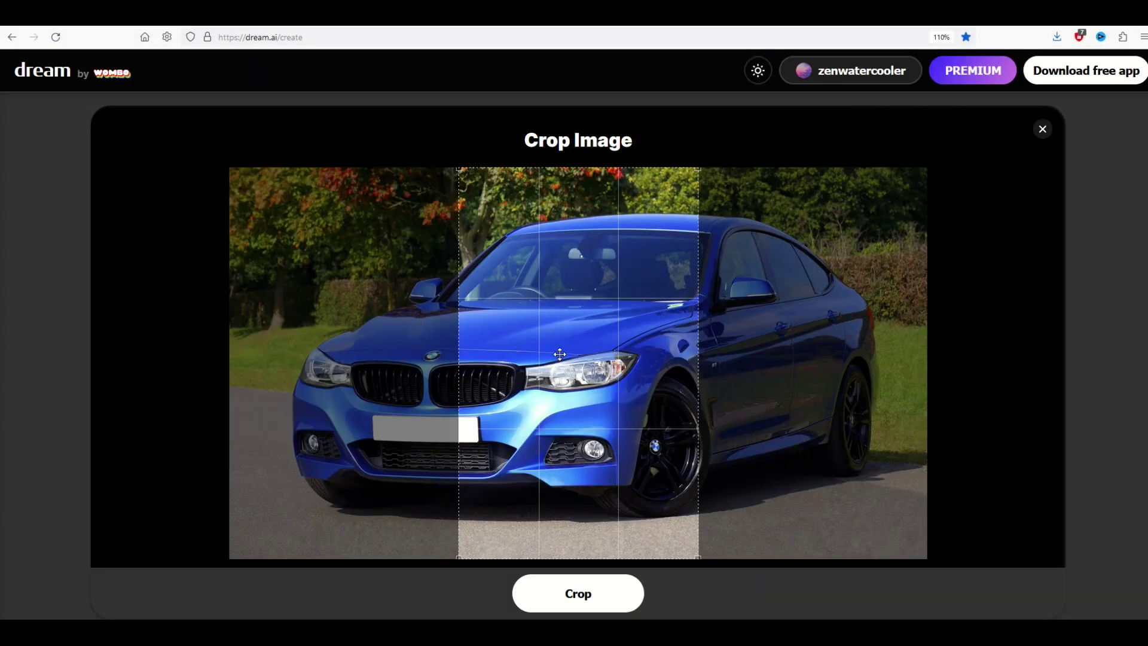
left_click_drag(565, 359, 435, 359)
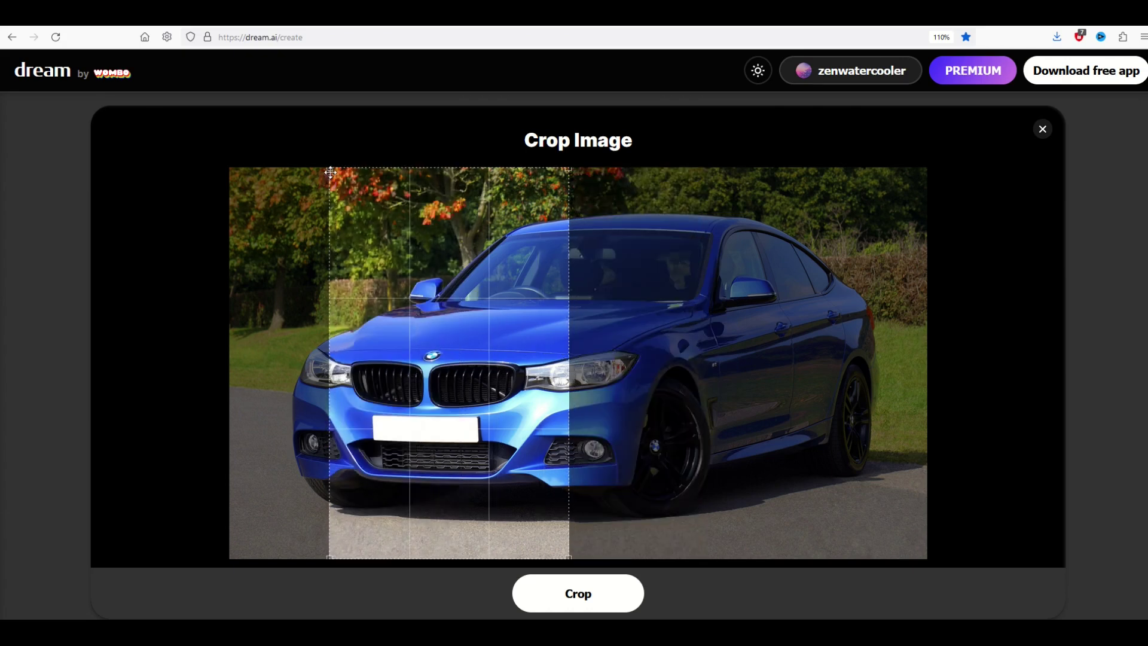
mouse_move(324, 178)
left_mouse_down()
mouse_move(448, 251)
mouse_move(325, 256)
mouse_move(329, 171)
left_mouse_up()
left_click_drag(476, 340, 606, 397)
scroll(984, 173, "down", 1)
left_click(1040, 116)
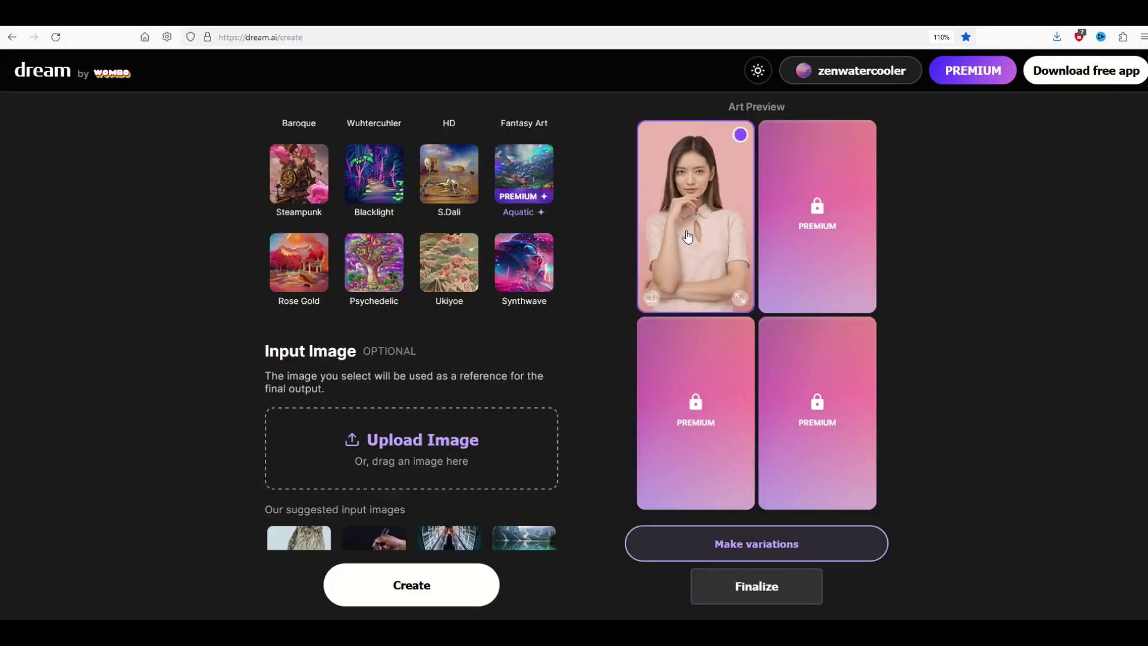
- Upload the potted plant photo and crop it tightly around the plant
left_click(366, 433)
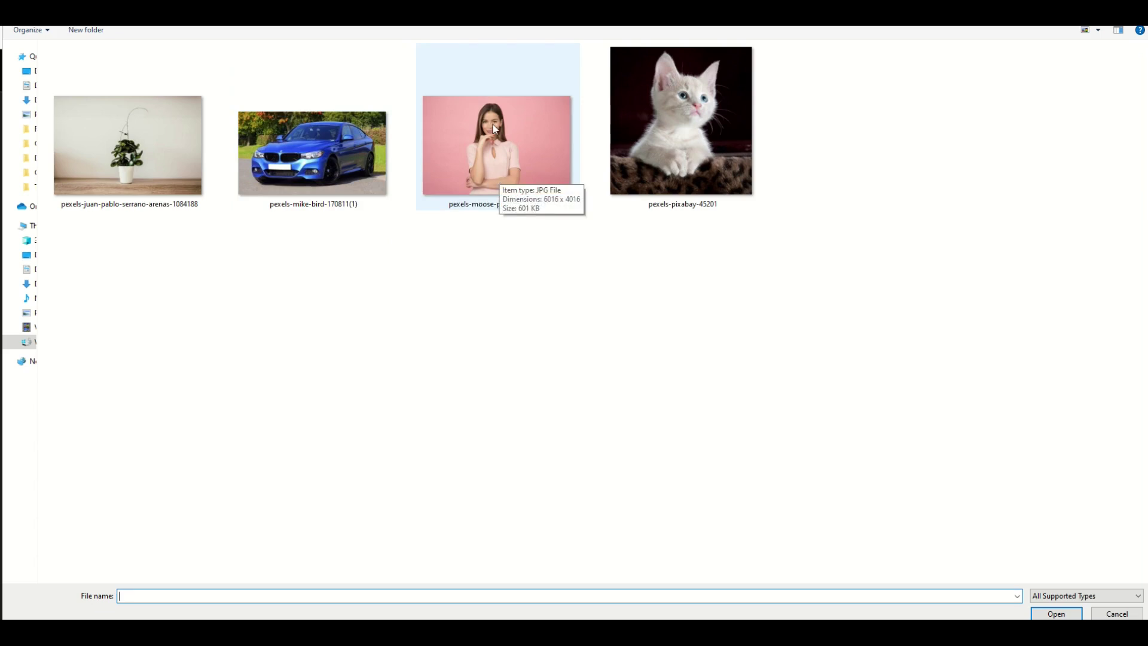
double_click(128, 170)
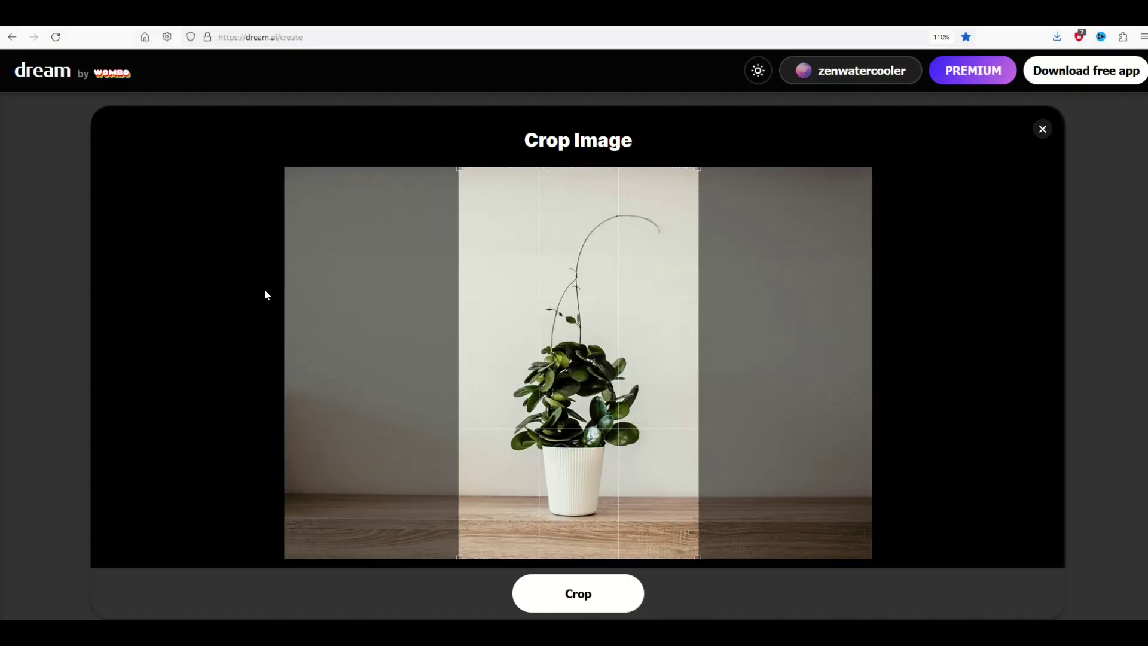
mouse_move(585, 422)
left_mouse_down()
mouse_move(569, 421)
mouse_move(587, 420)
left_mouse_up()
left_click_drag(461, 168, 477, 195)
left_click_drag(544, 321, 540, 321)
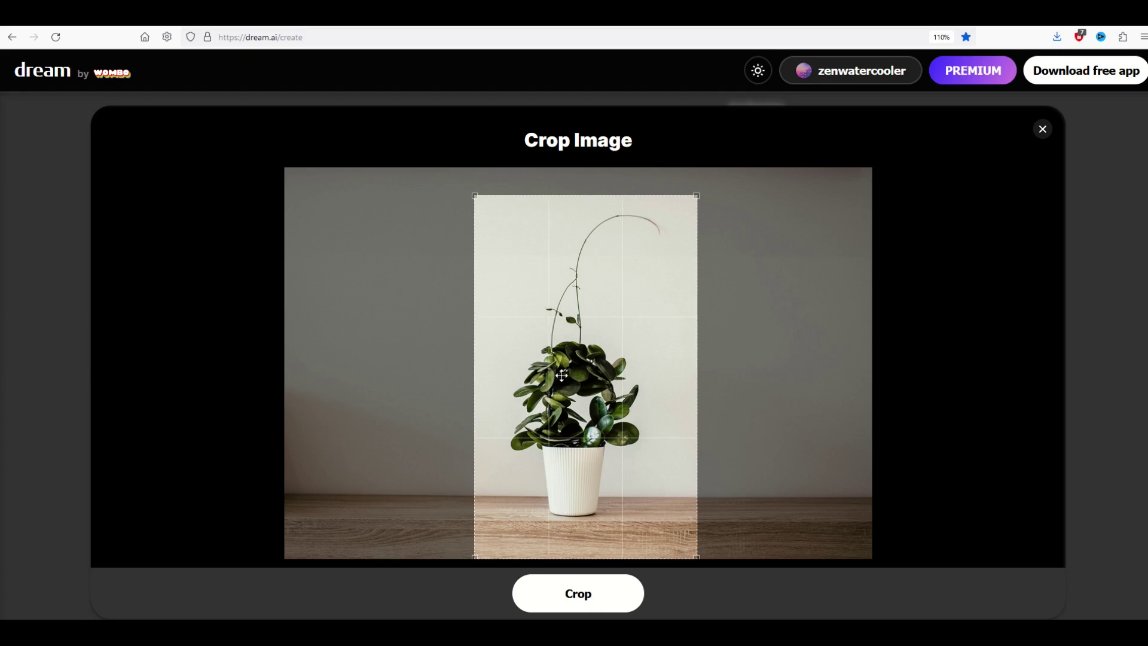
left_click(577, 606)
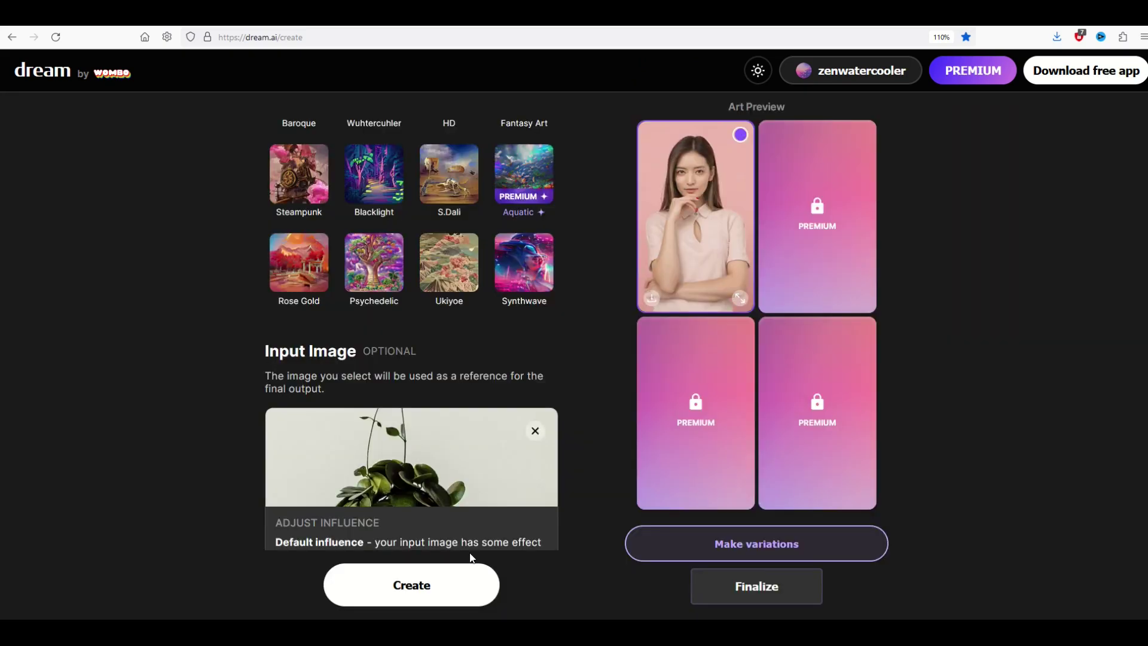
- Replace the prompt with 'CAT WEARING A SUIT OF ARMOR'
scroll(342, 440, "up", 15)
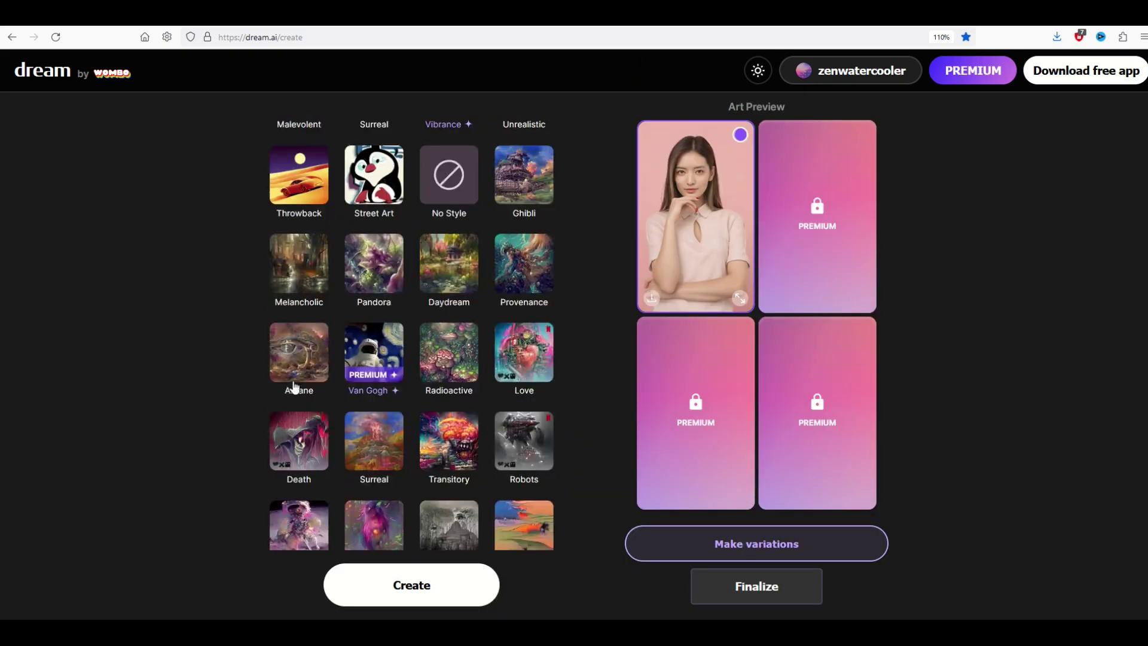
scroll(281, 343, "up", 5)
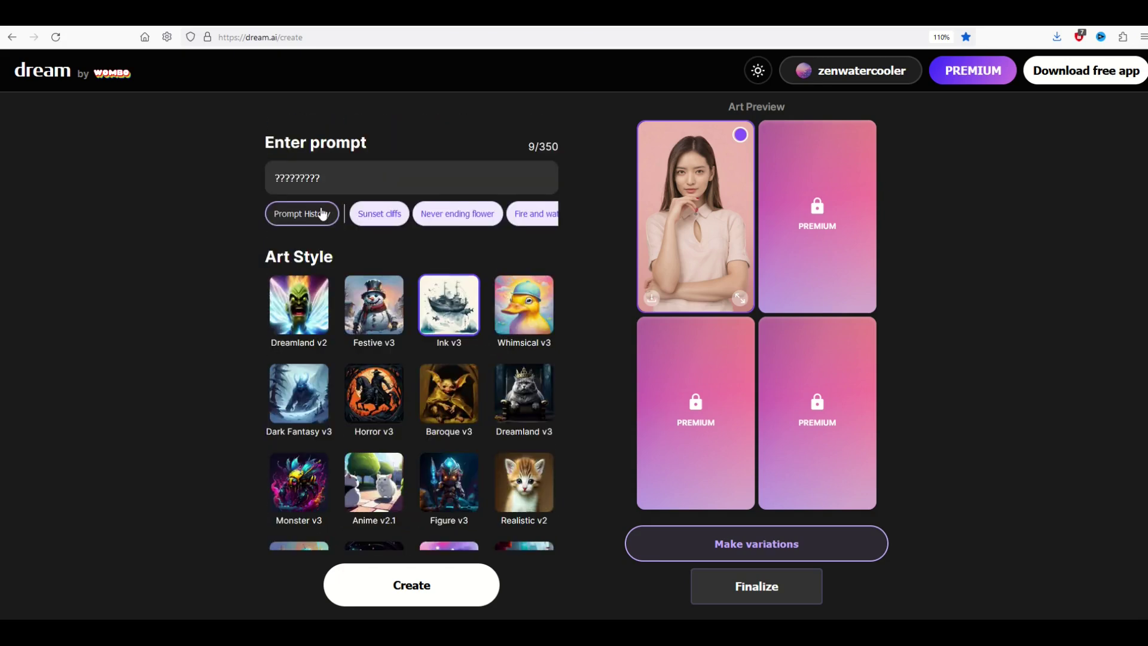
left_click_drag(334, 178, 7, 137)
type("CAT ")
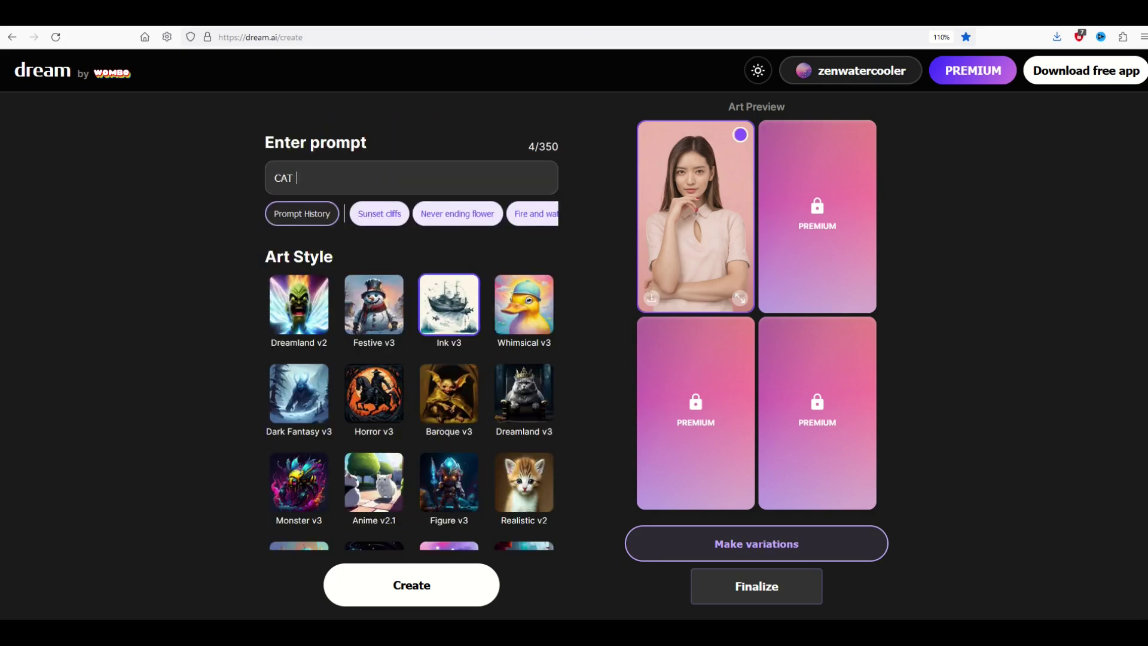
type("WEARING A SUIT OF ARMOR")
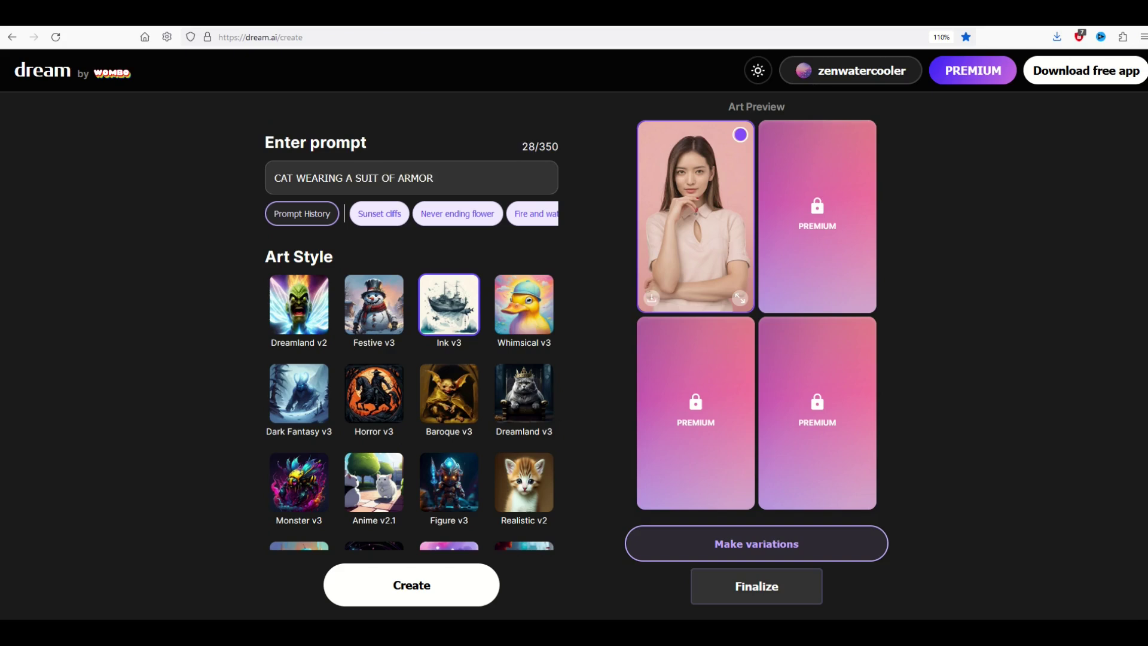
- Generate the artwork from the plant reference and view it at full size
left_click(402, 591)
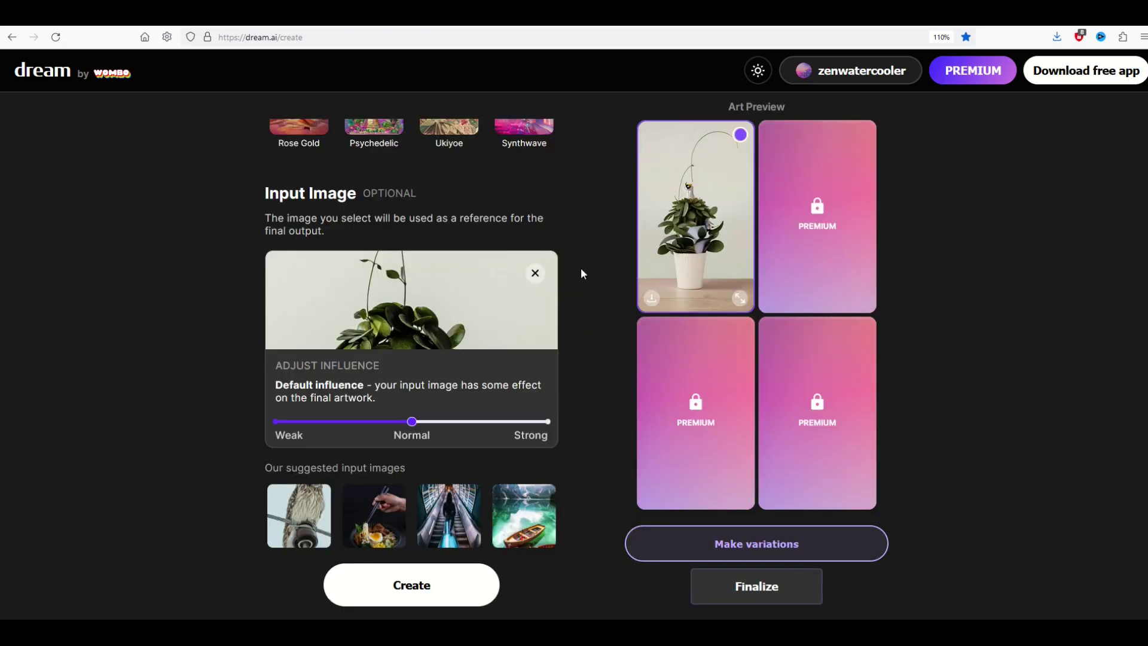
left_click(741, 297)
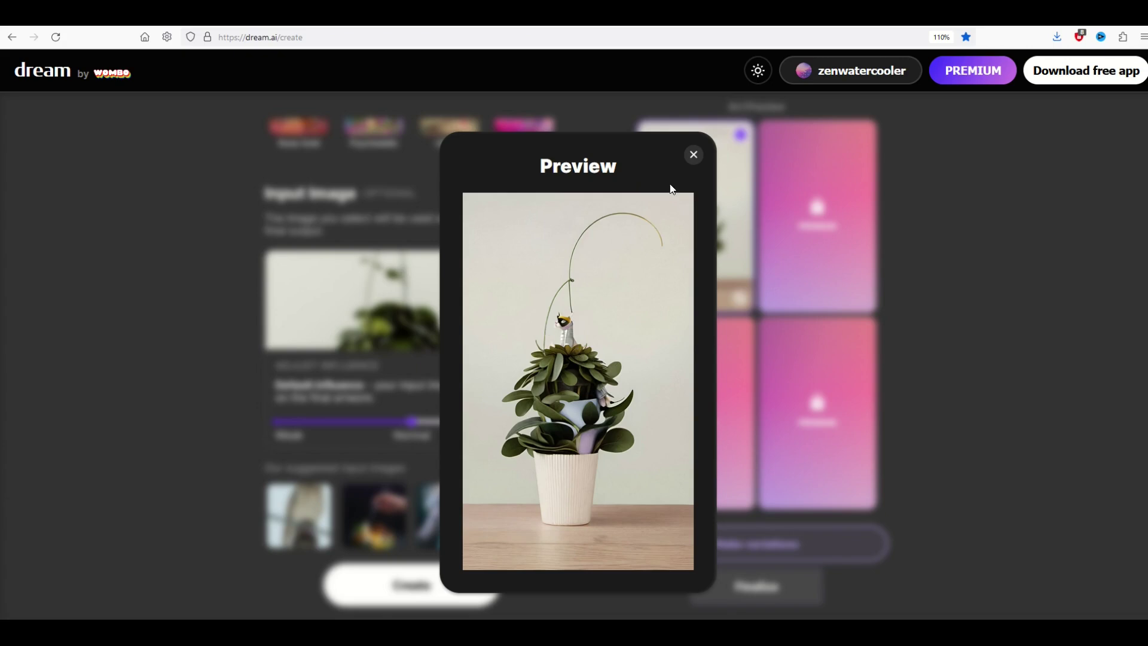
left_click(692, 157)
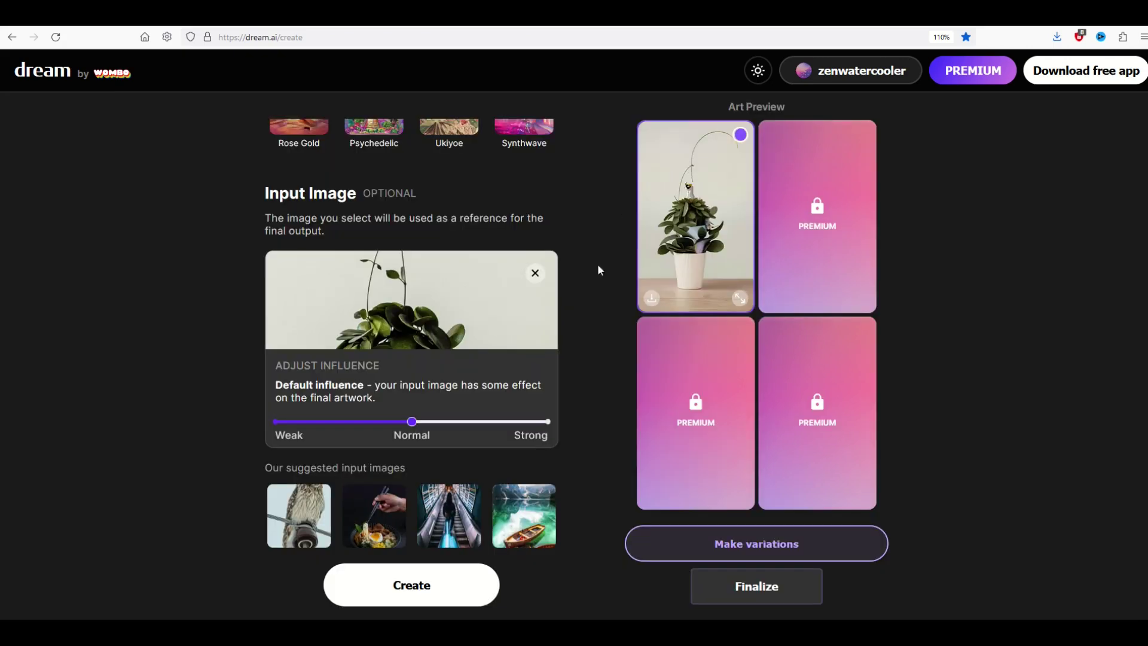
- Reduce the prompt to a single period and choose the Figure v3 style
scroll(179, 268, "up", 10)
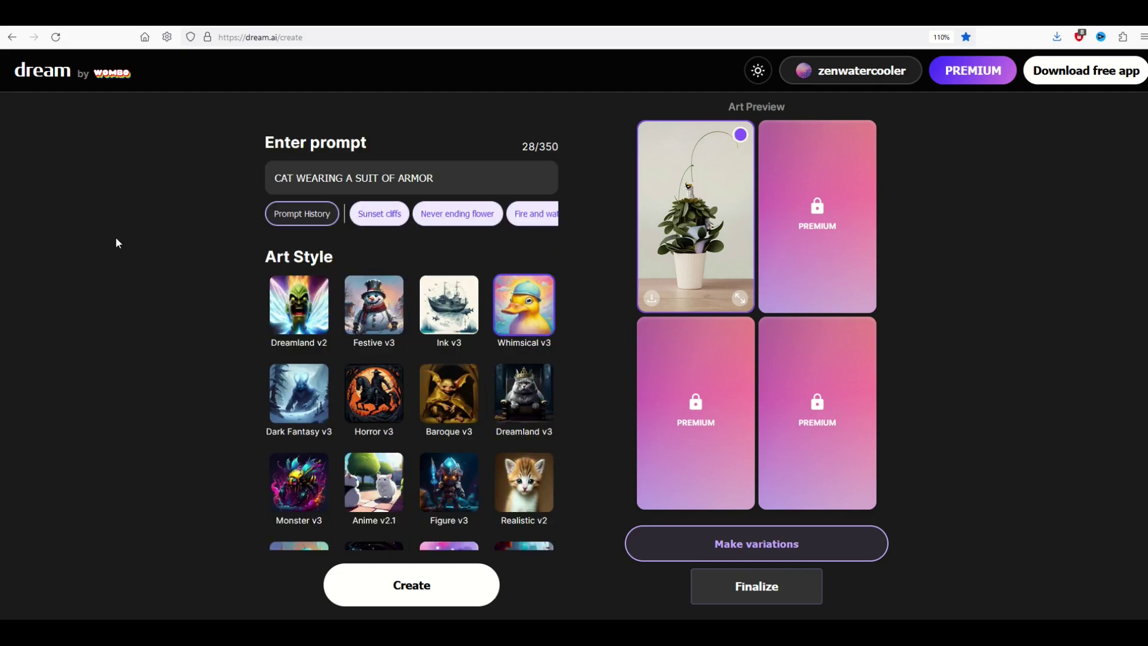
left_click_drag(456, 173, 112, 157)
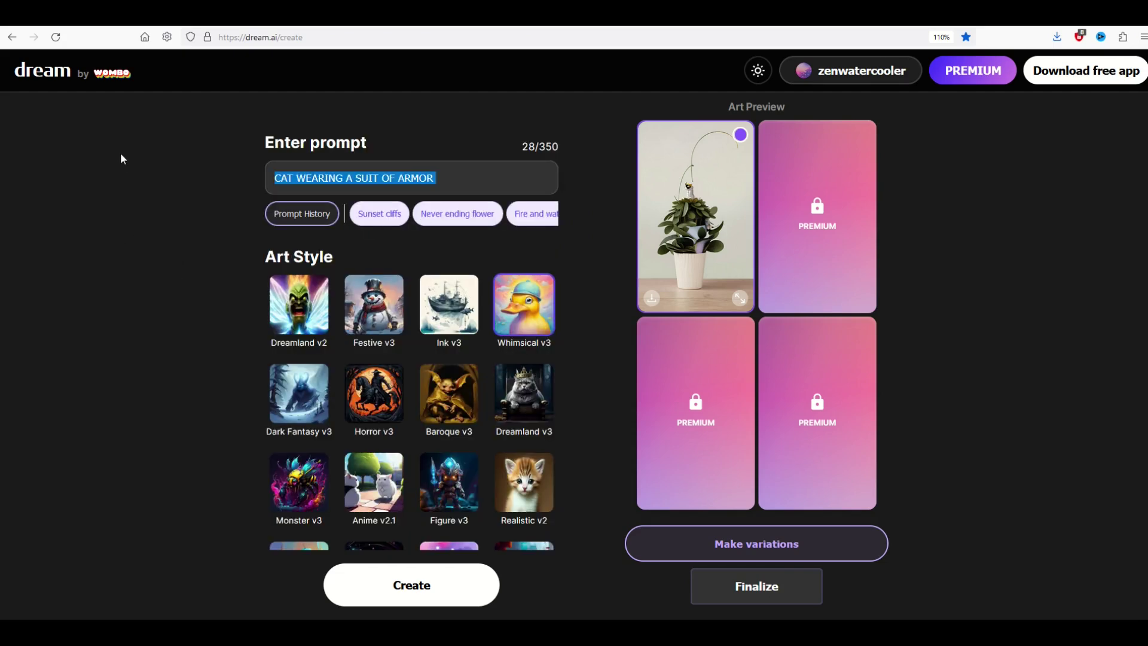
key("BackSpace")
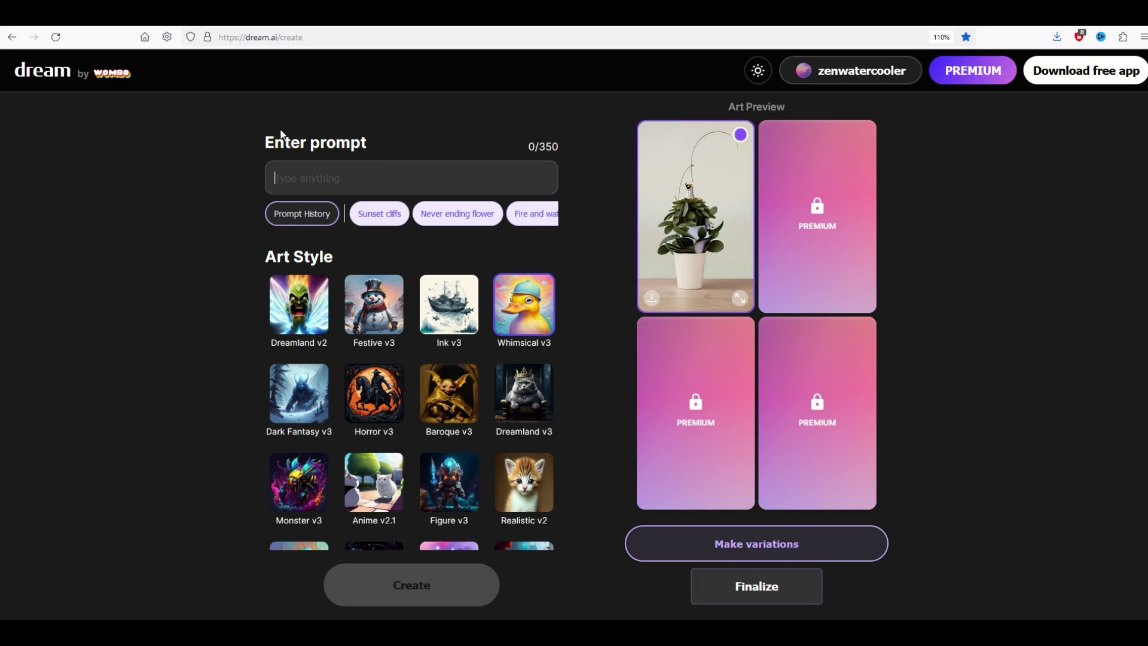
type(".")
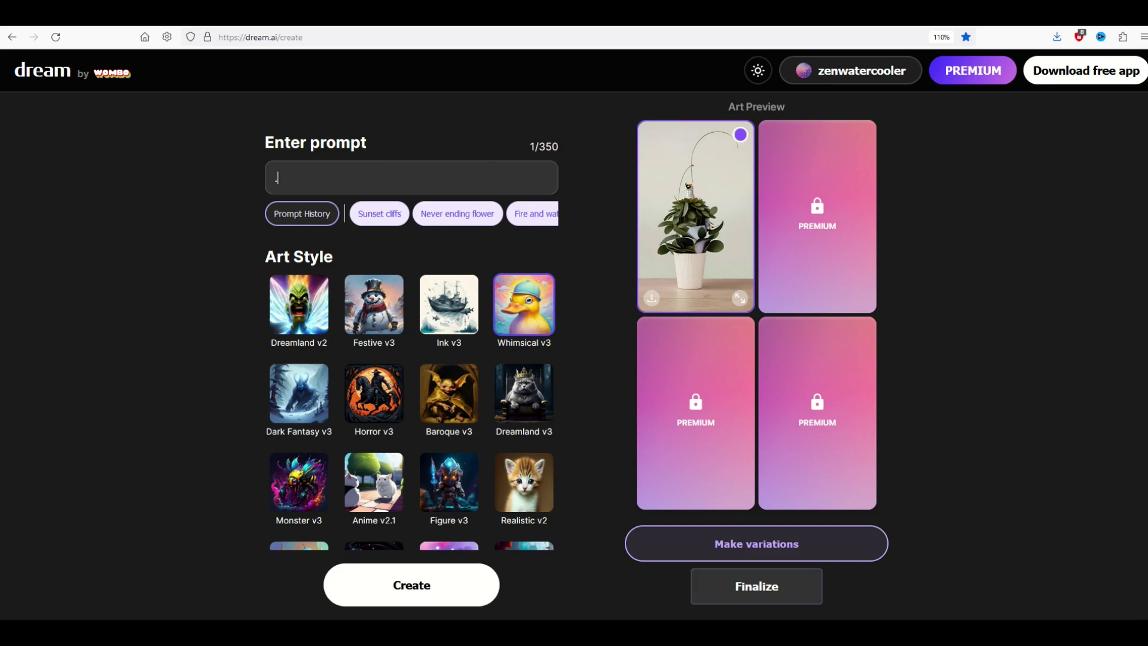
scroll(332, 296, "down", 3)
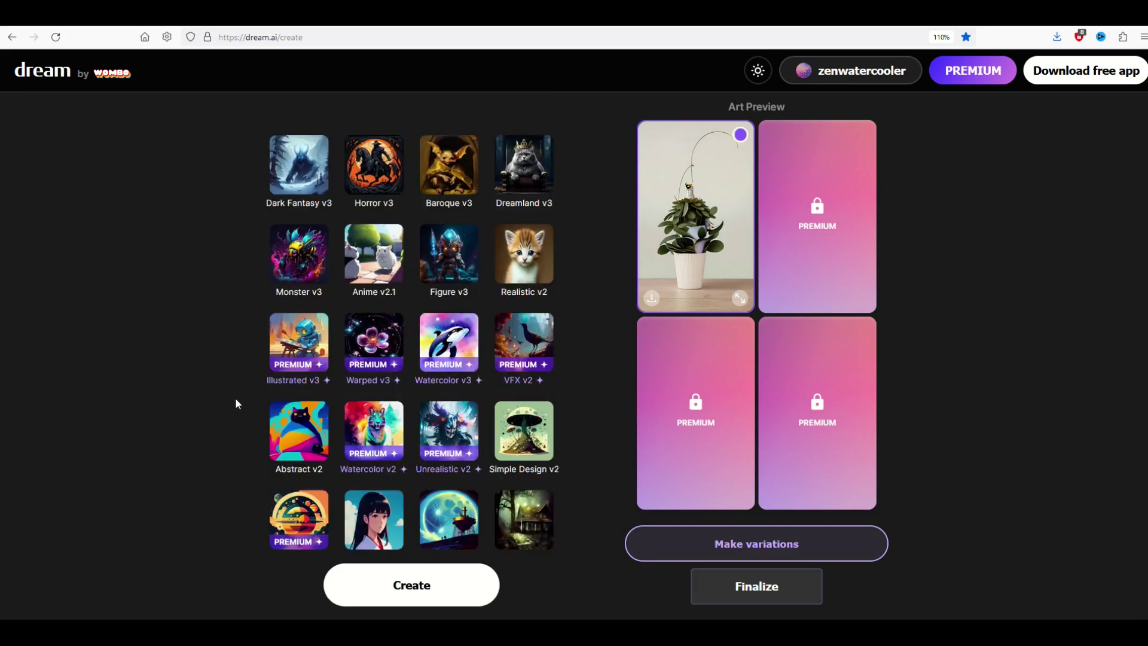
left_click(428, 266)
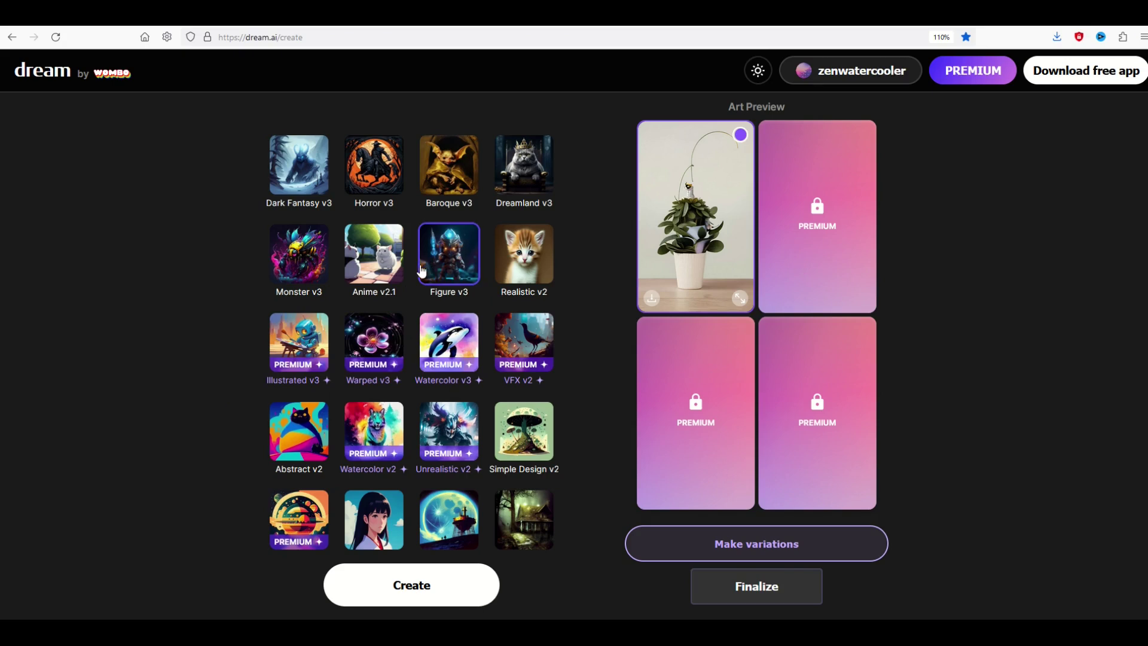
- Generate the Figure v3 tree artwork and inspect it at full size
left_click(395, 596)
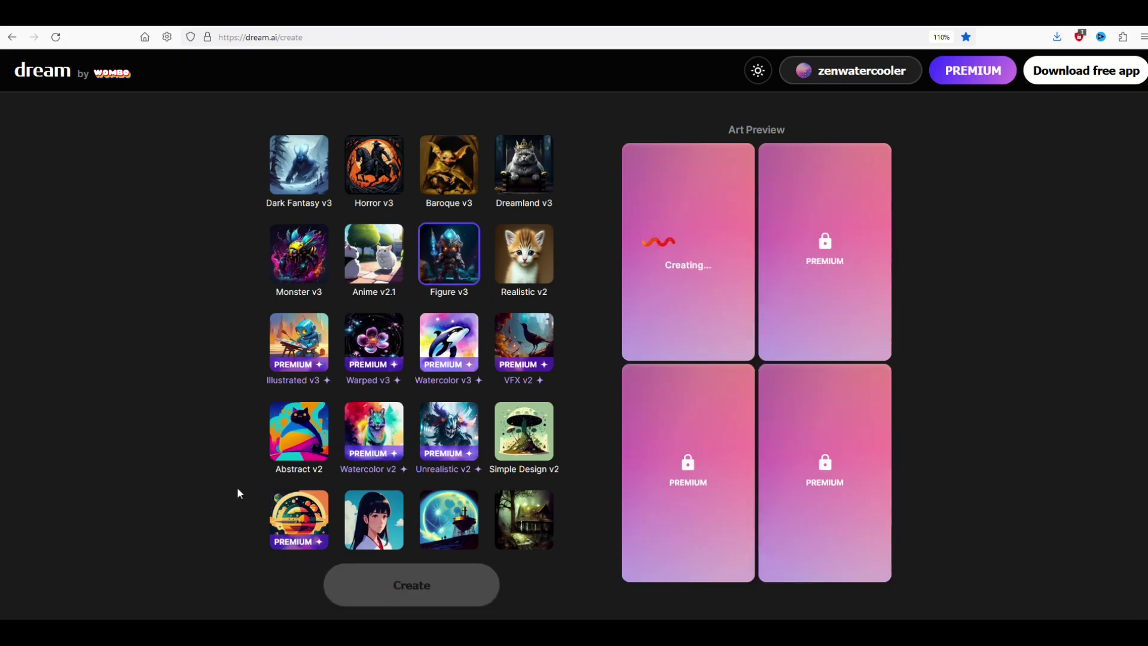
scroll(236, 478, "down", 10)
scroll(383, 299, "down", 5)
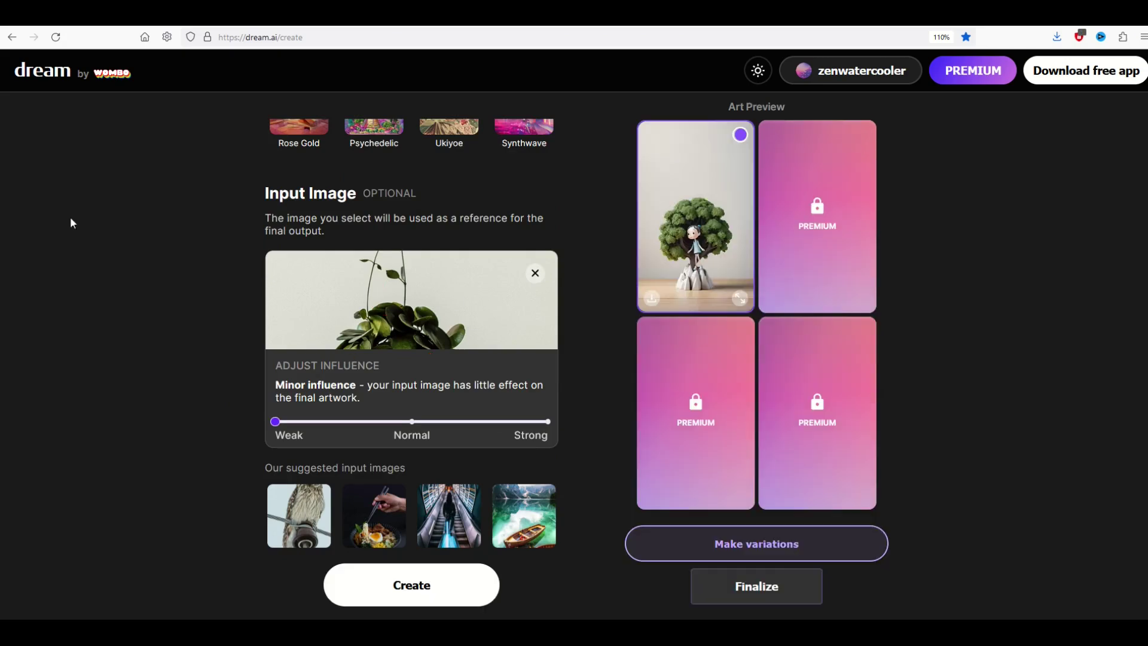
left_click(740, 298)
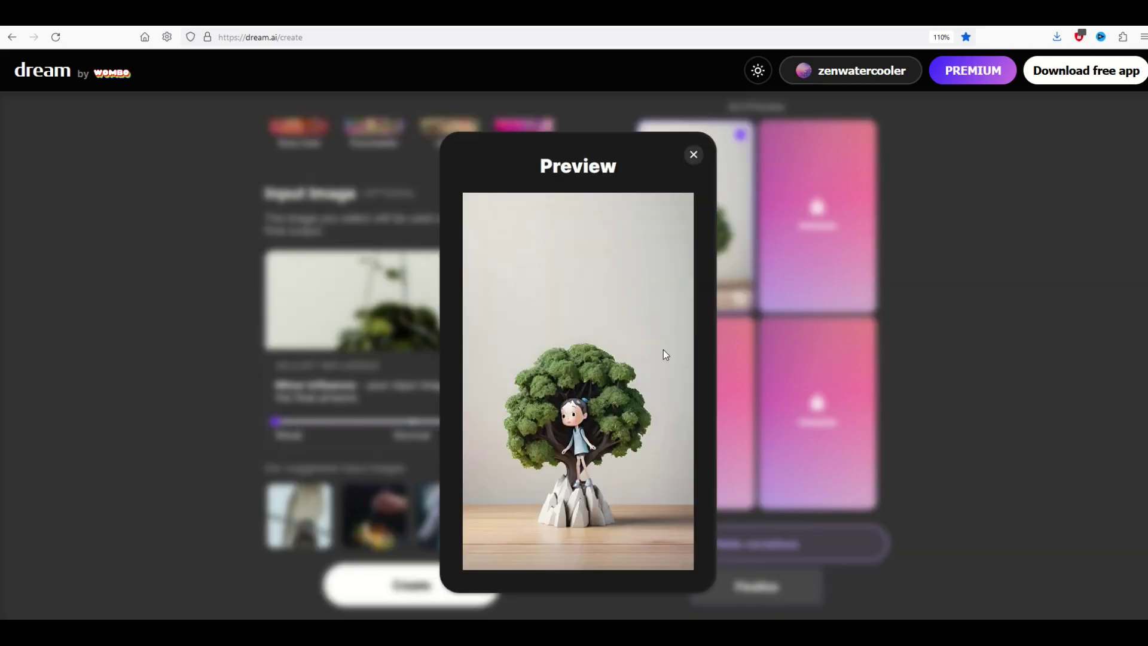
left_click(694, 156)
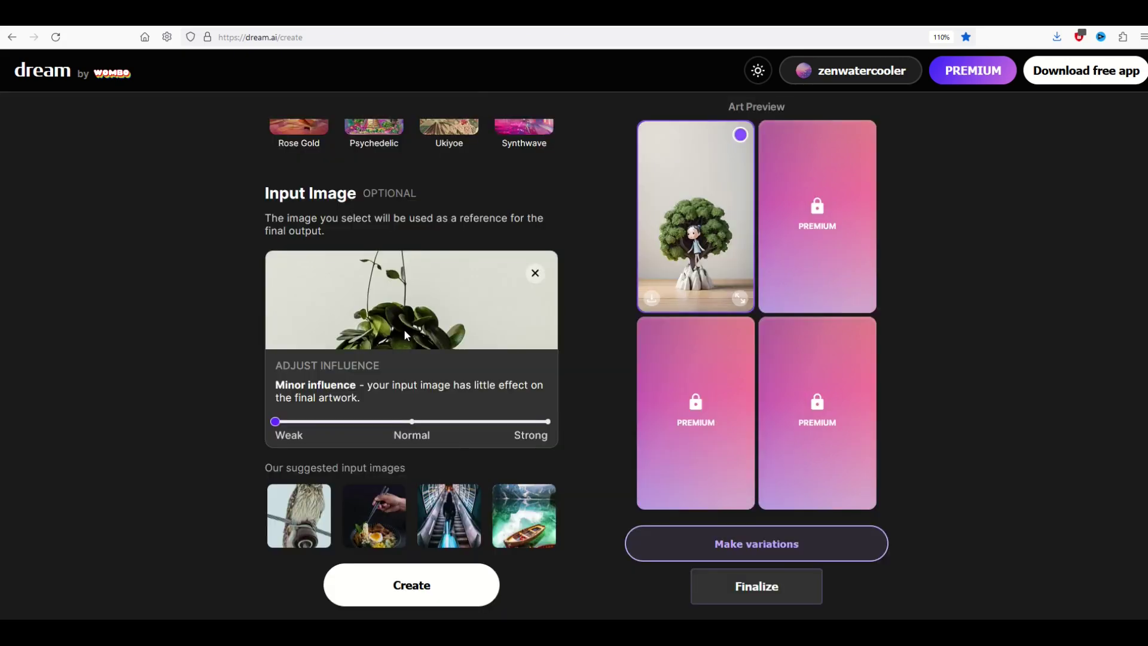
- Switch to the Etching style, generate, and enlarge the resulting sketch-like plant artwork
scroll(403, 328, "up", 6)
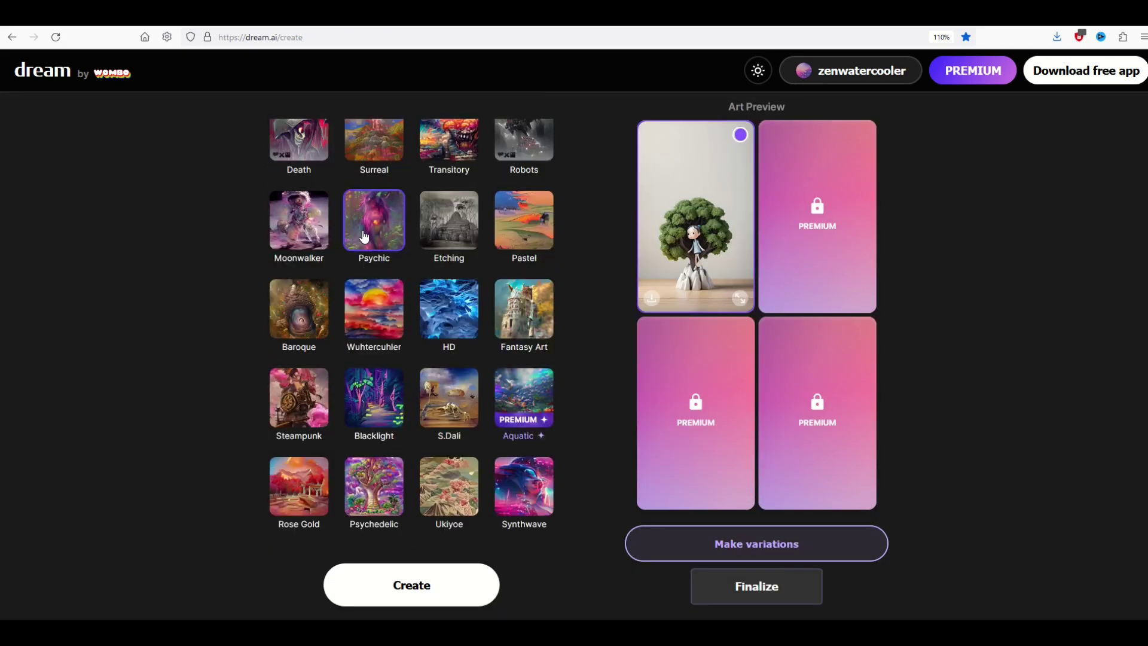
left_click(440, 230)
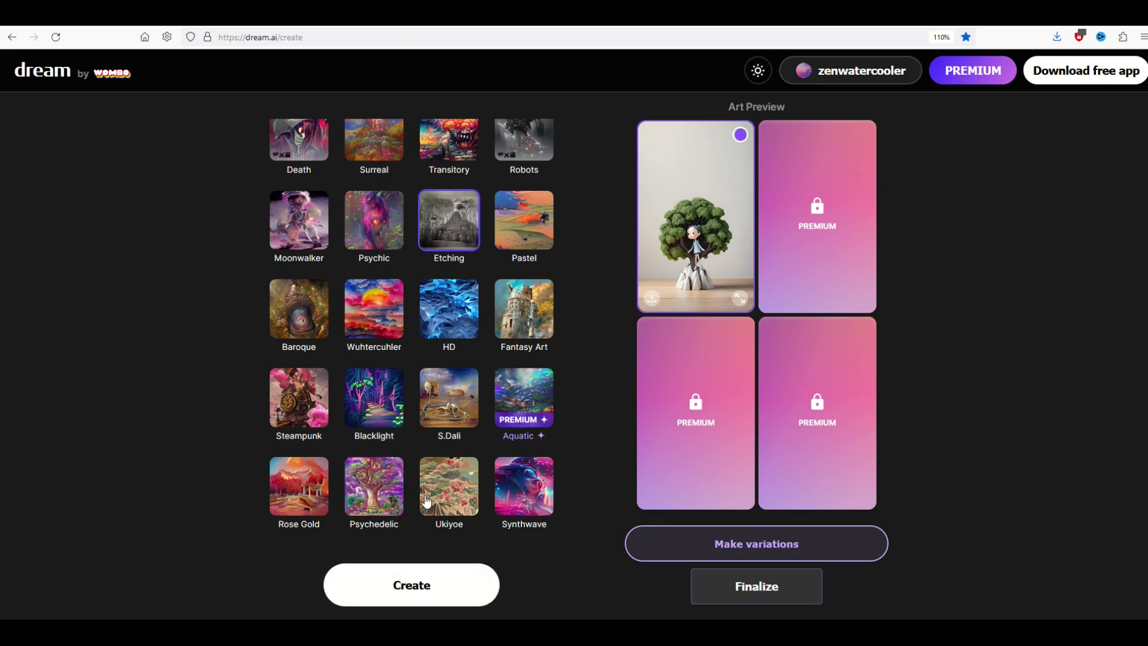
left_click(412, 585)
scroll(376, 311, "up", 20)
scroll(378, 313, "up", 1)
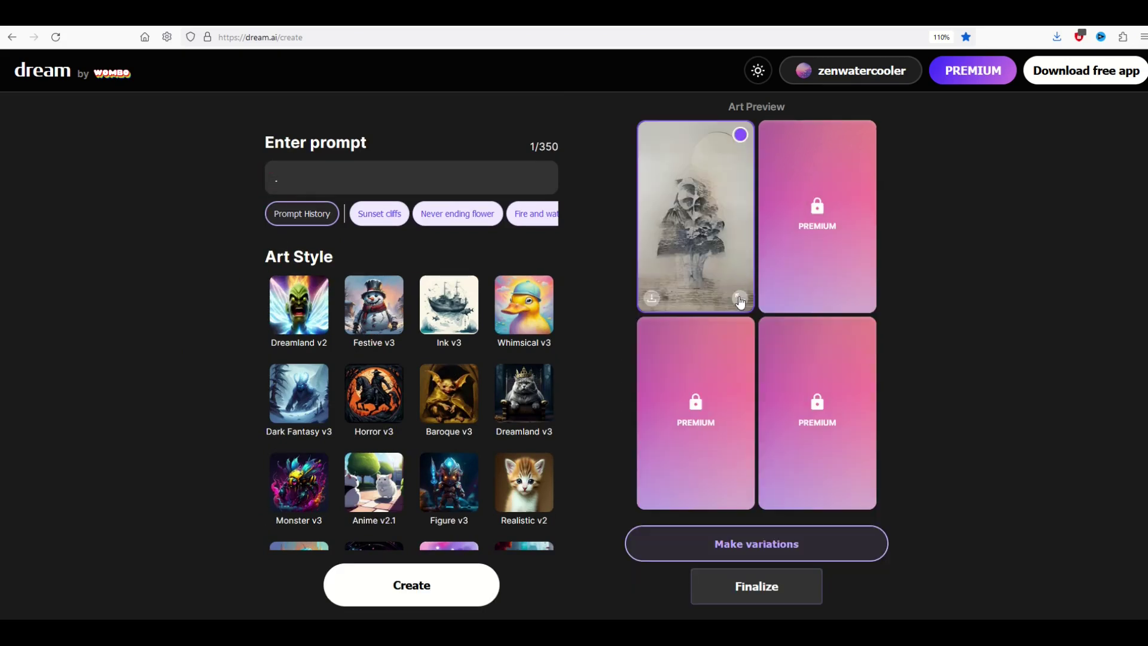
left_click(737, 303)
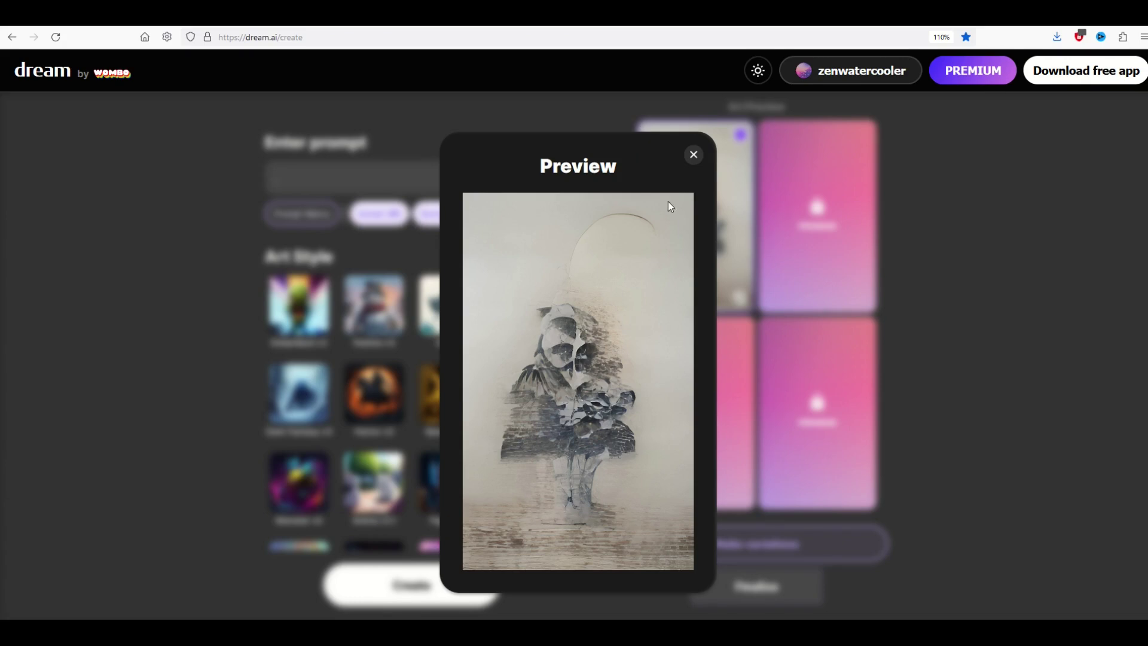
- Close the Etching preview and move down to the Input Image section
left_click(693, 157)
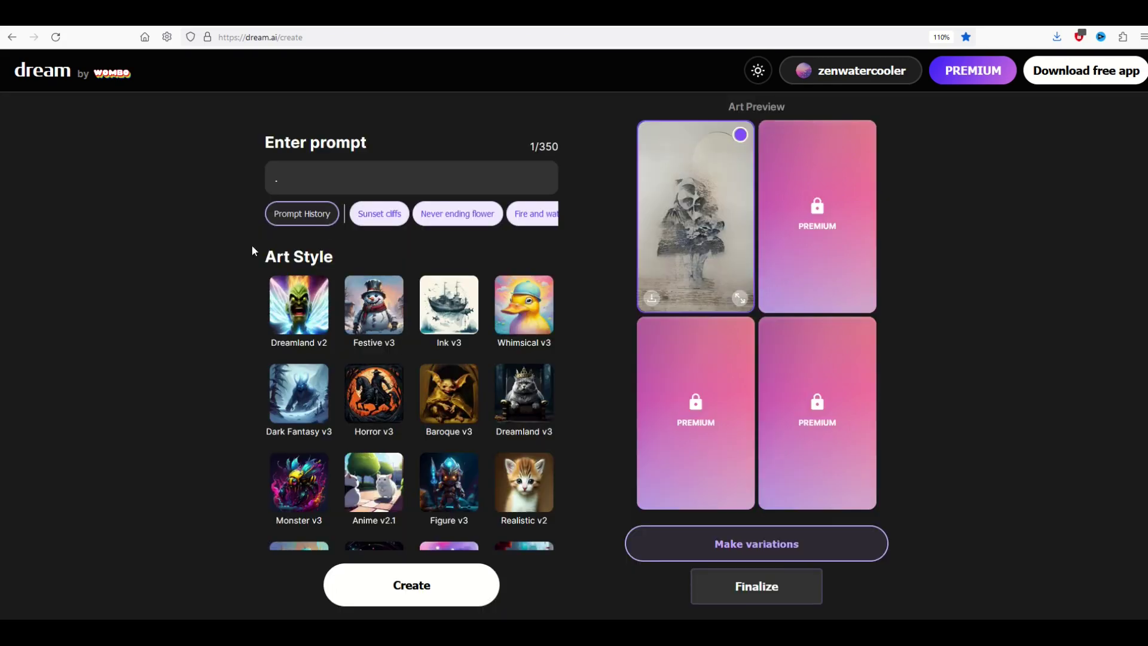
left_click_drag(282, 143, 341, 165)
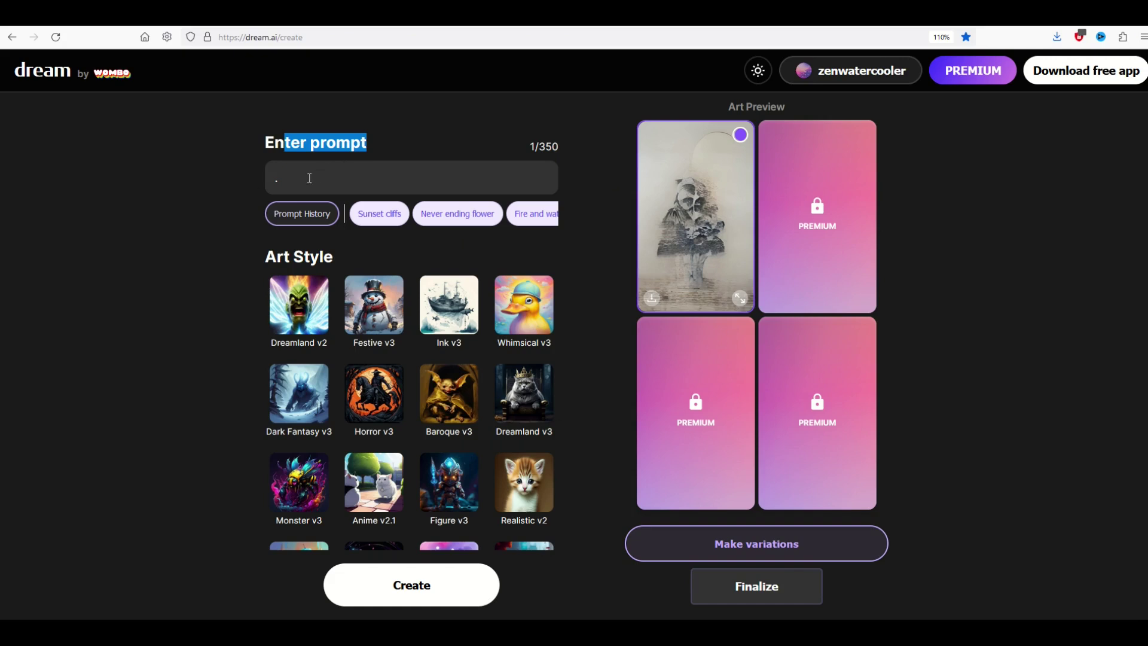
scroll(311, 281, "down", 13)
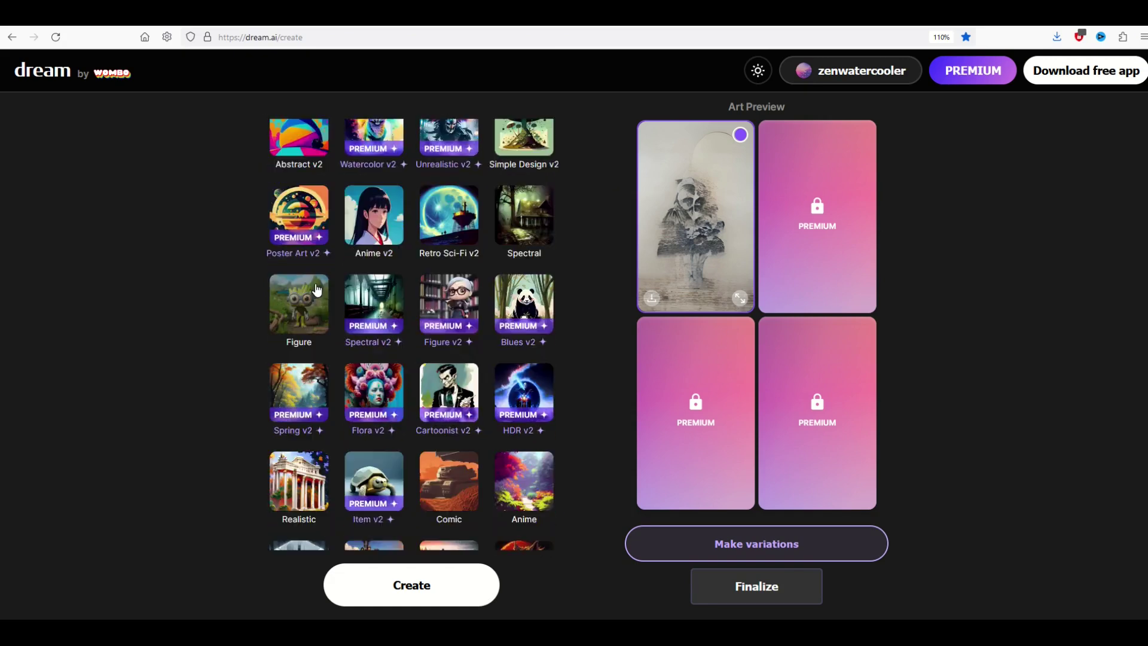
scroll(316, 289, "down", 10)
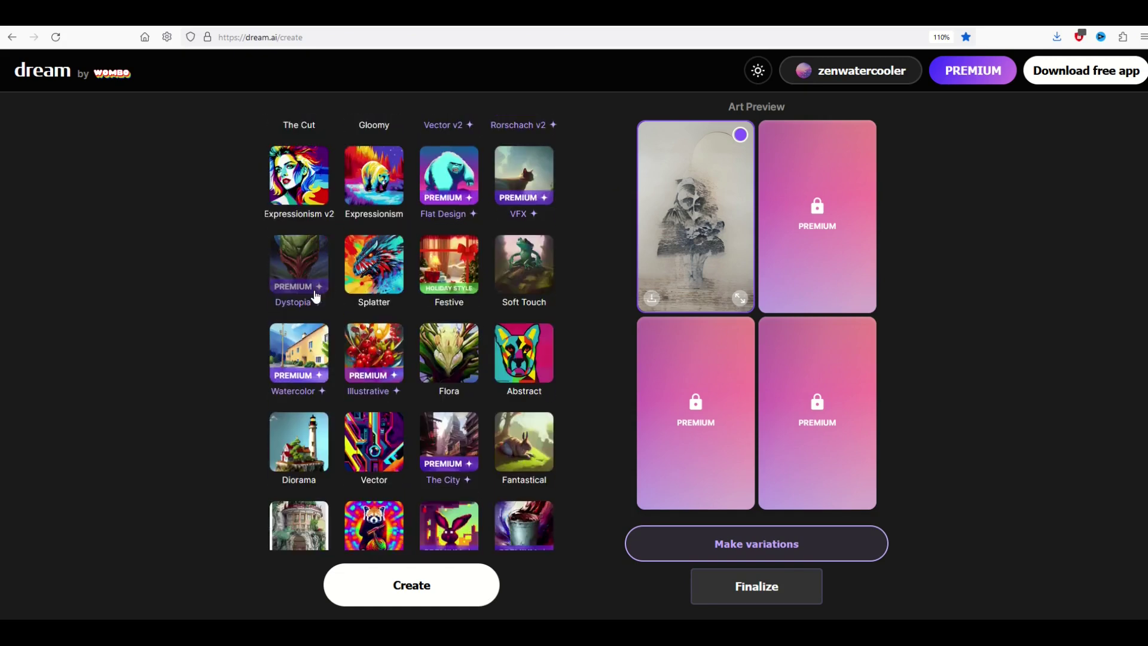
scroll(315, 303, "up", 20)
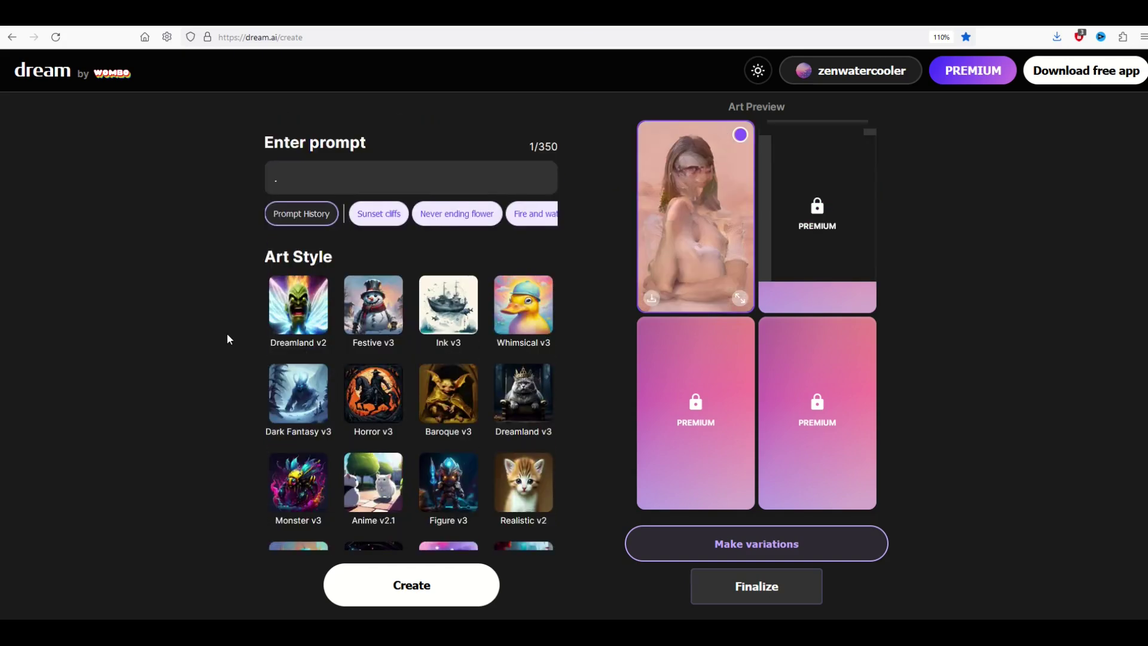
scroll(332, 315, "down", 18)
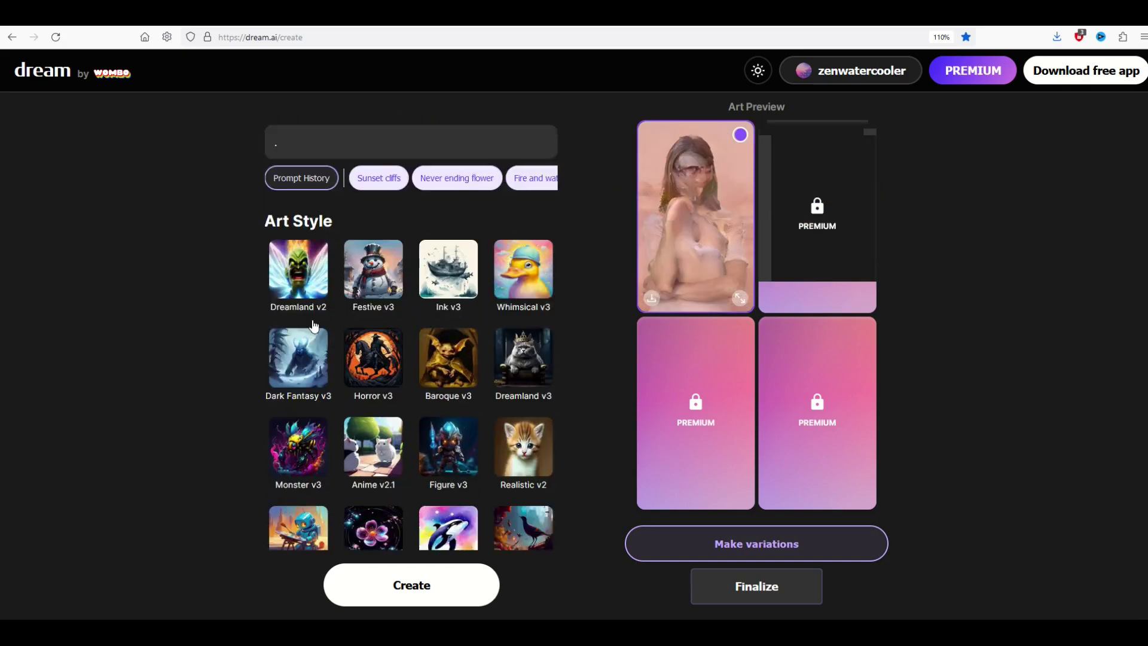
scroll(347, 324, "down", 15)
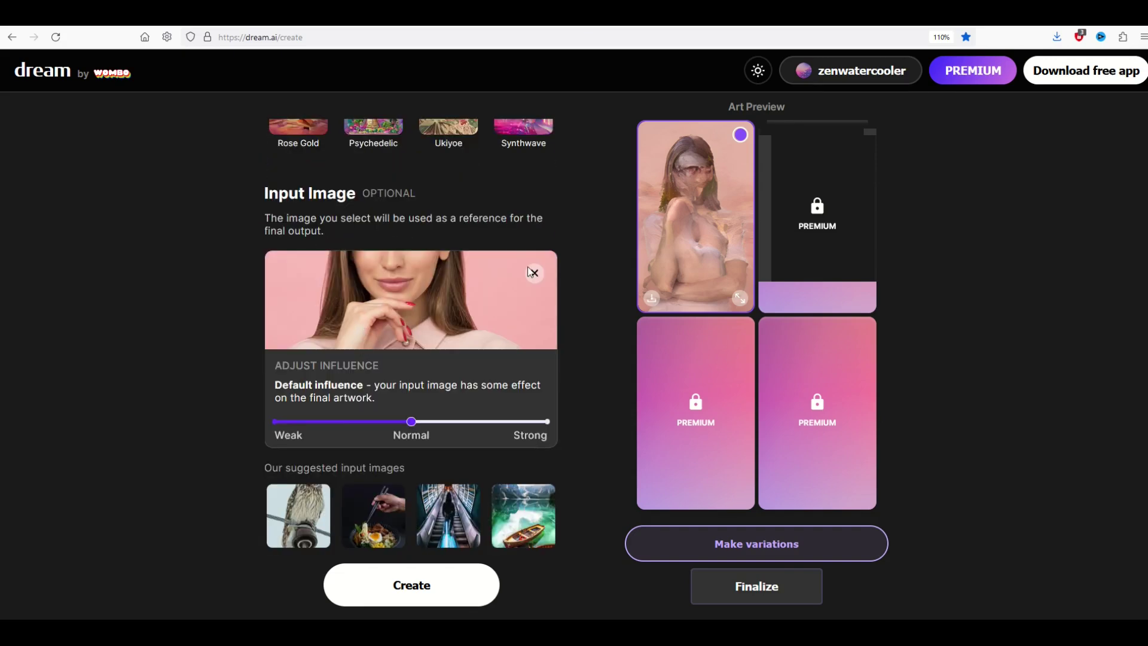